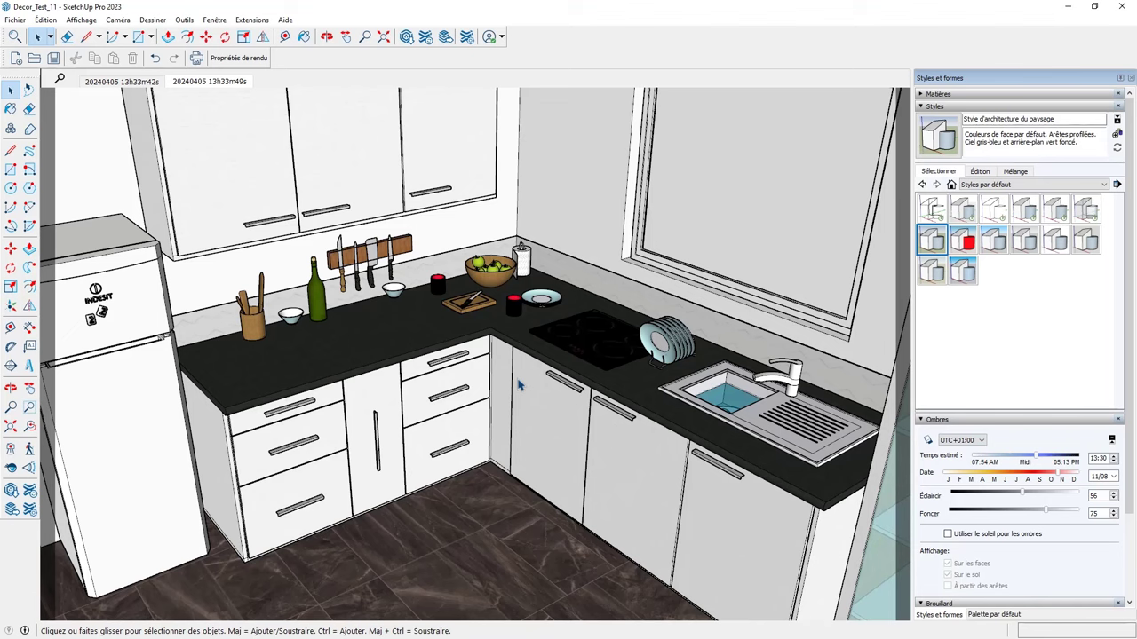
- Zoom in on the kitchen's corner counter and wall cabinets
scroll(571, 168, up, 2)
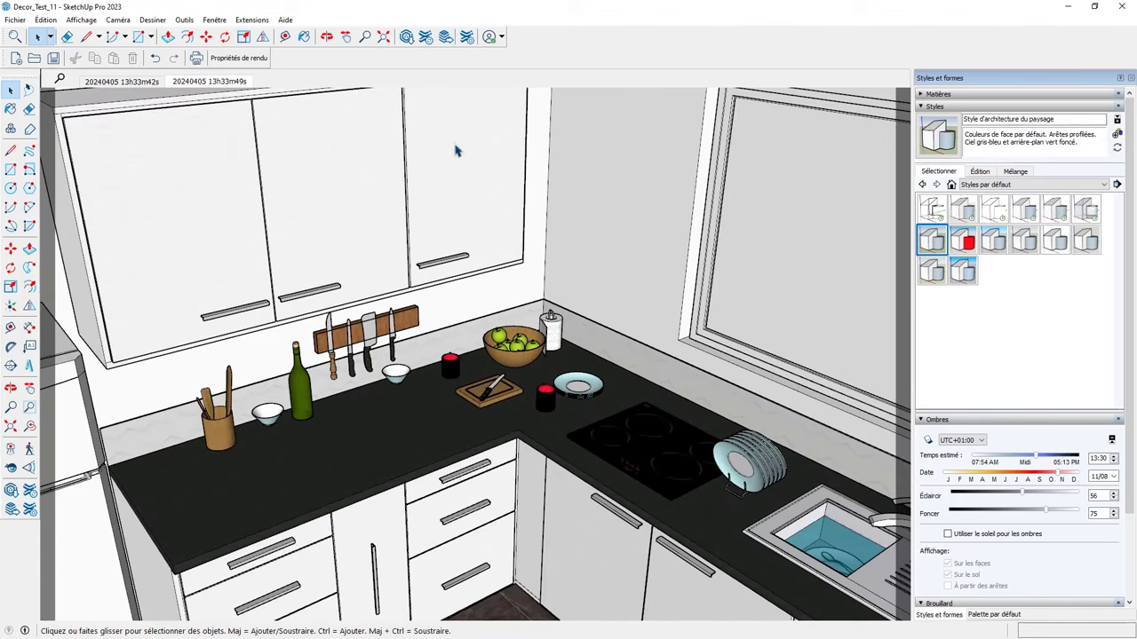
click(285, 20)
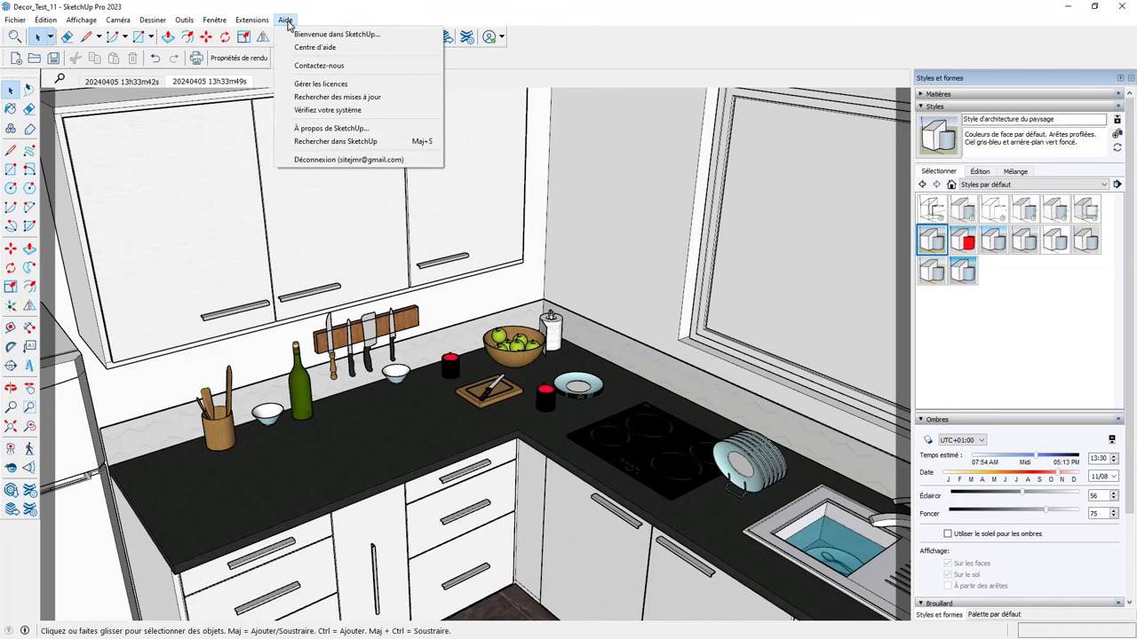
click(334, 101)
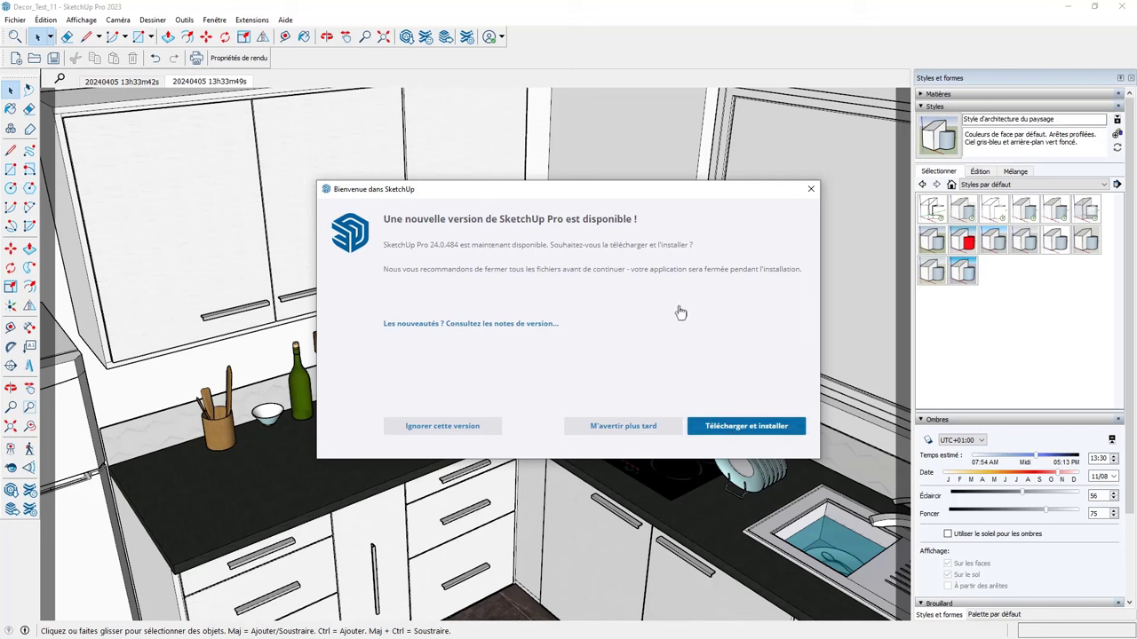
click(811, 189)
- Send the kitchen model to LayOut with Fichier > Envoyer dans LayOut, saving it first
click(16, 19)
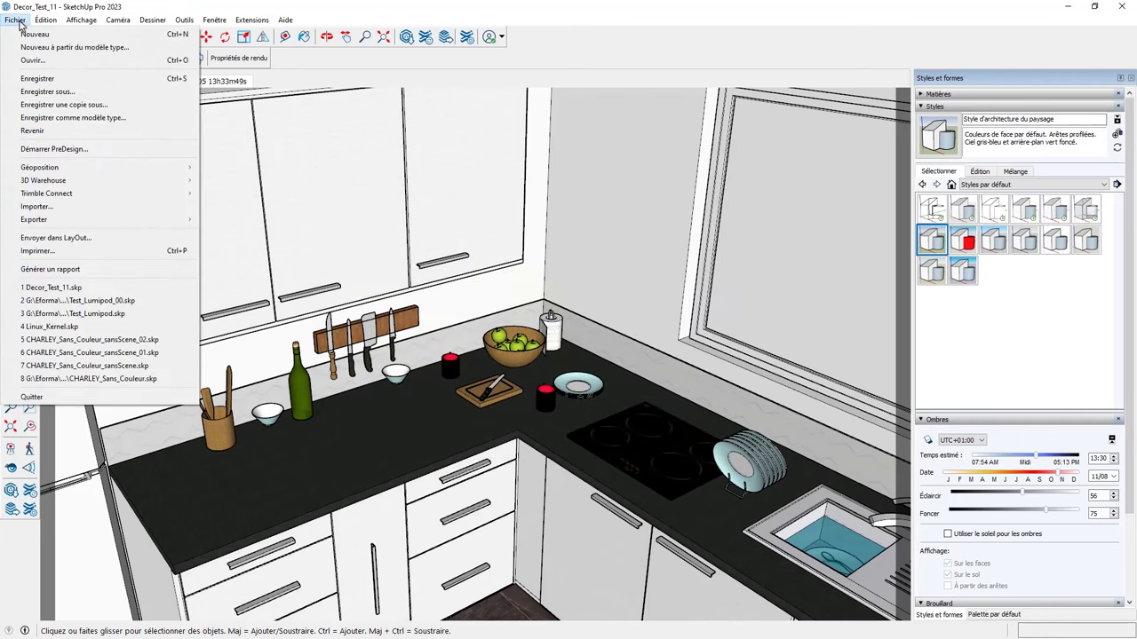
click(53, 239)
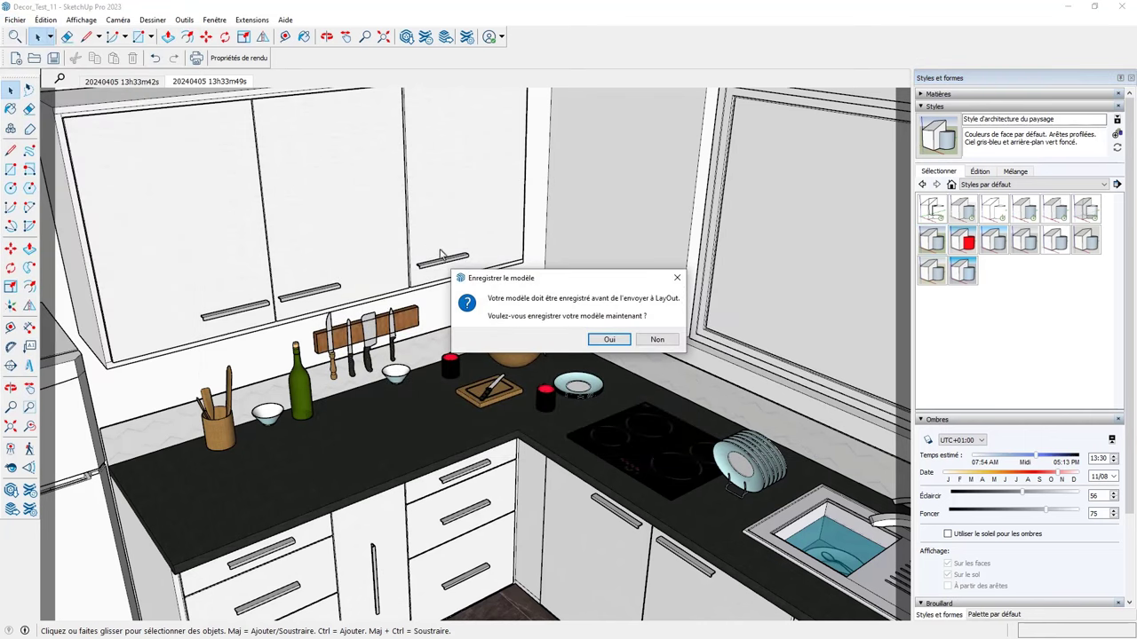
click(608, 340)
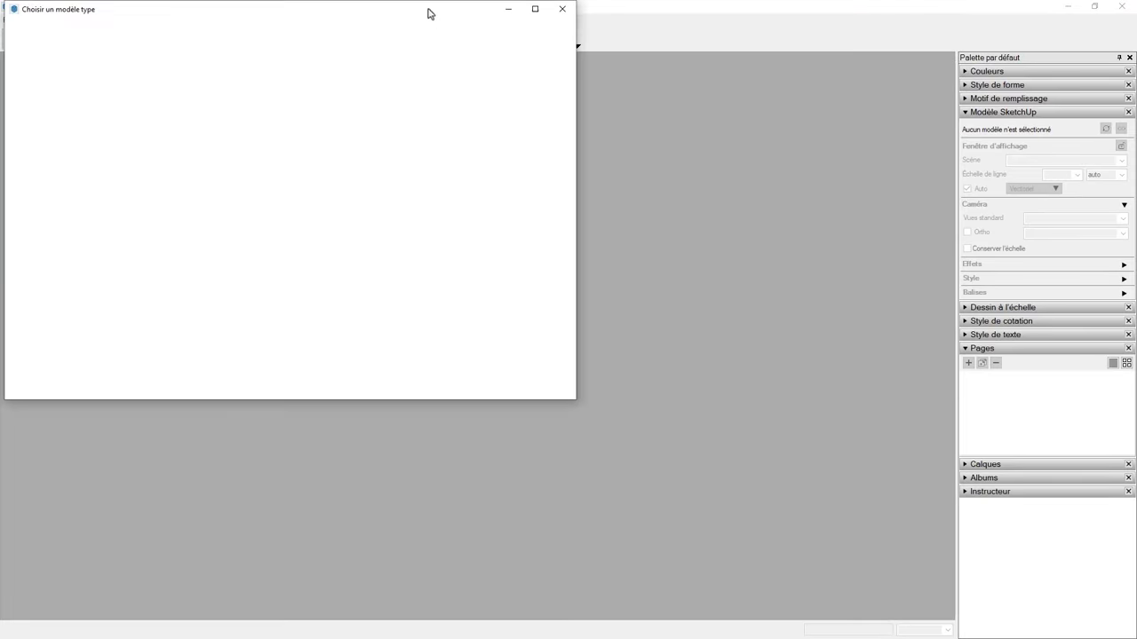
- Create a new LayOut document from the Papier quadrillé A3 Paysage template
drag(427, 12, 640, 153)
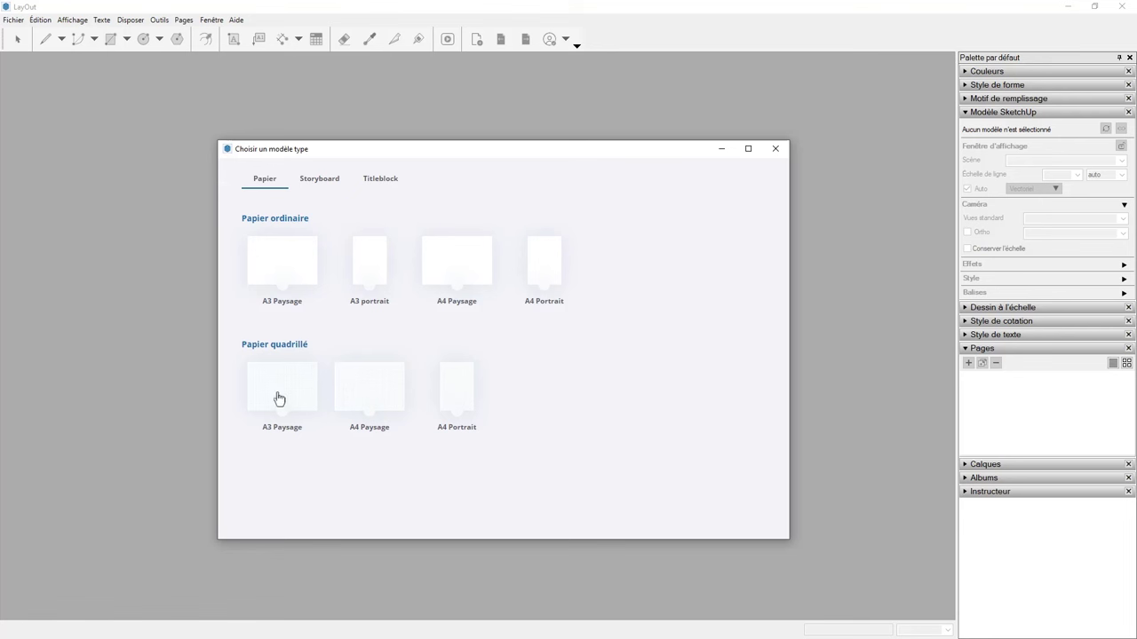
click(279, 398)
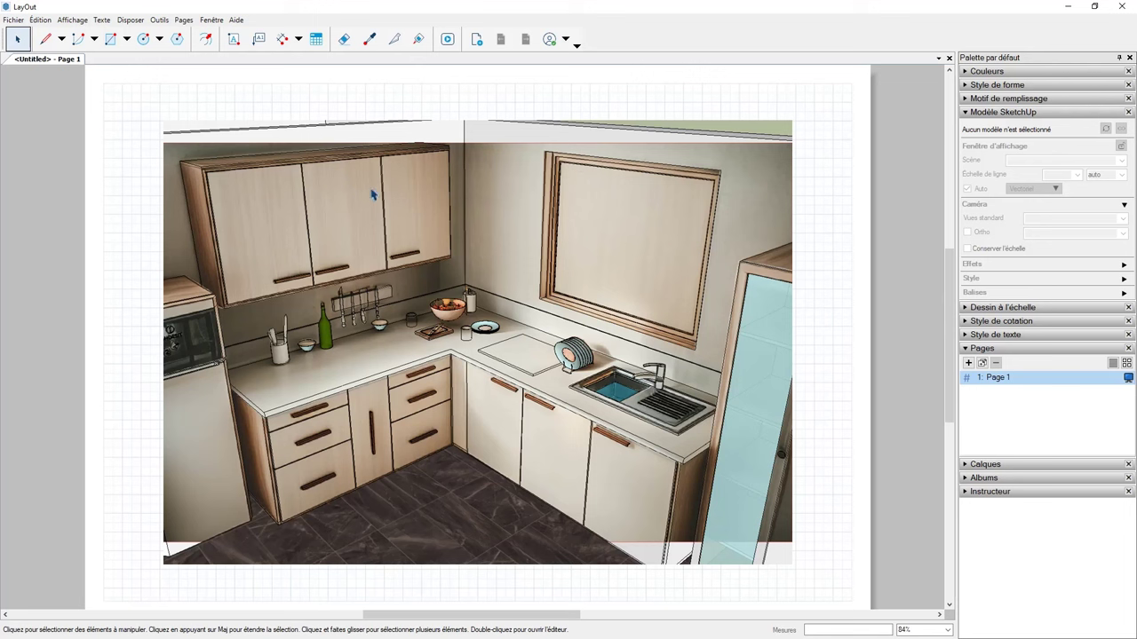
- Run LayOut's update check, then close LayOut without saving changes
click(237, 23)
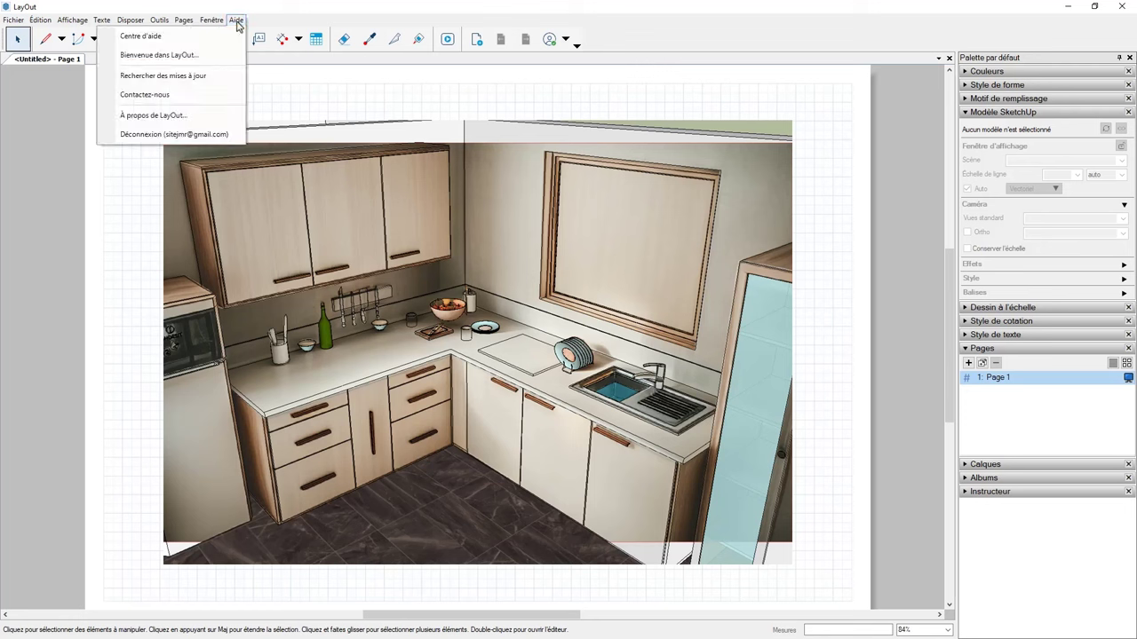
click(184, 78)
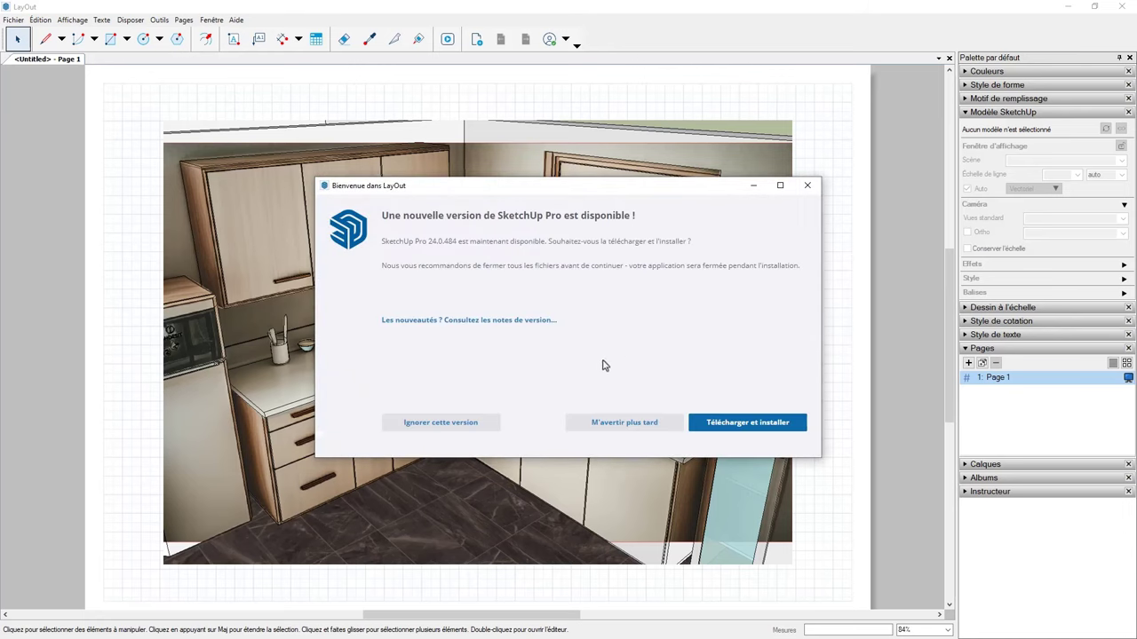
click(806, 185)
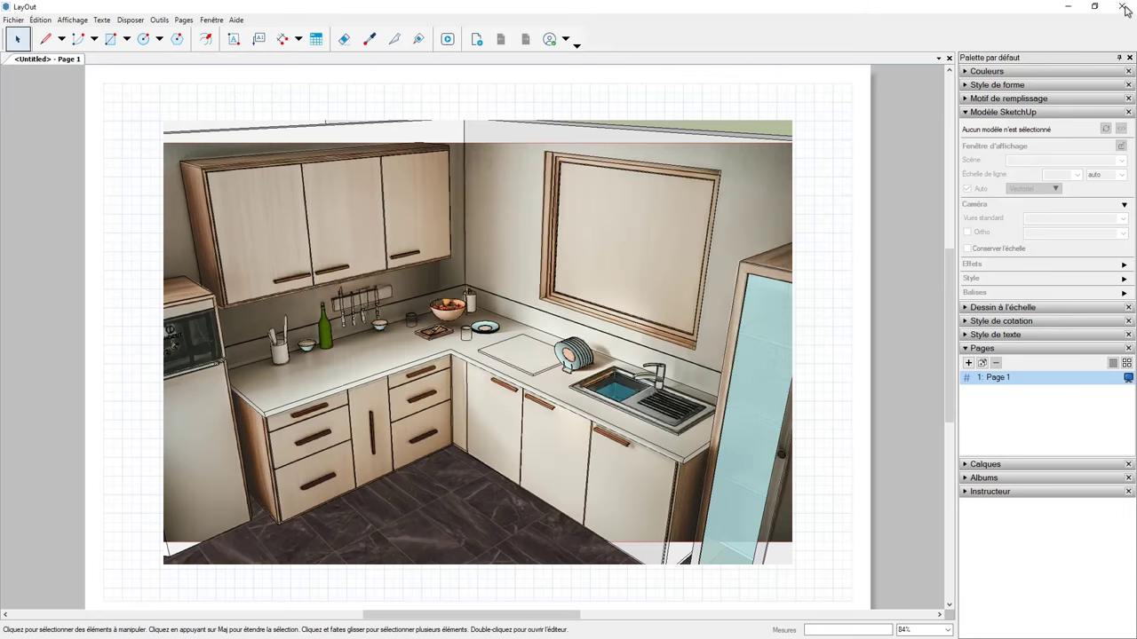
click(1124, 11)
click(617, 355)
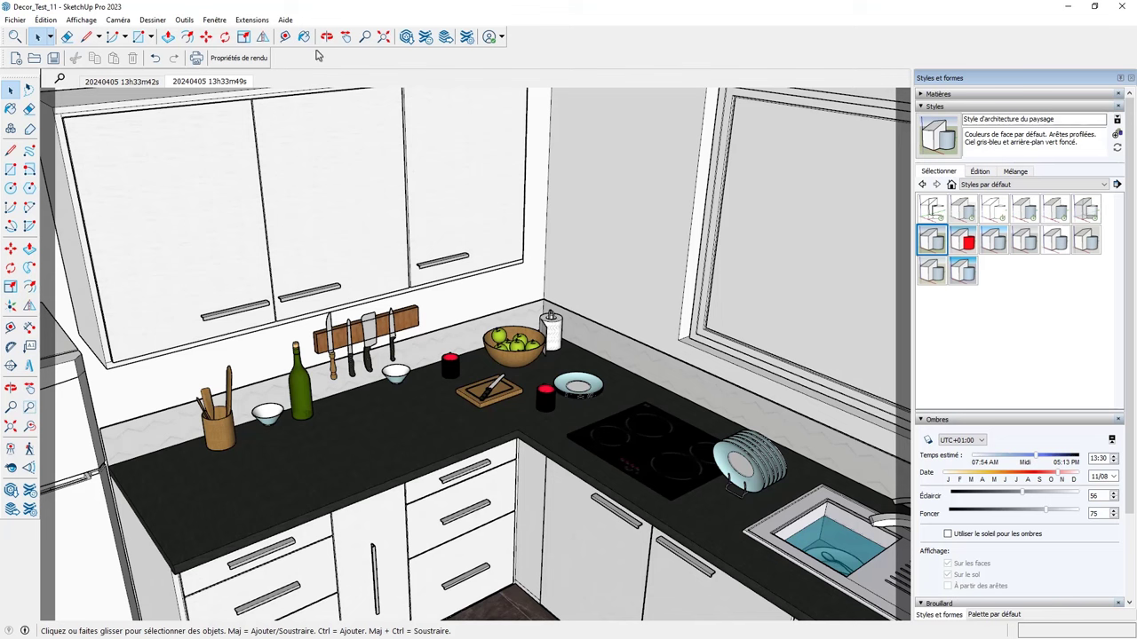
- Check for SketchUp updates and download the SketchUp Pro 24.0.484 update
click(285, 20)
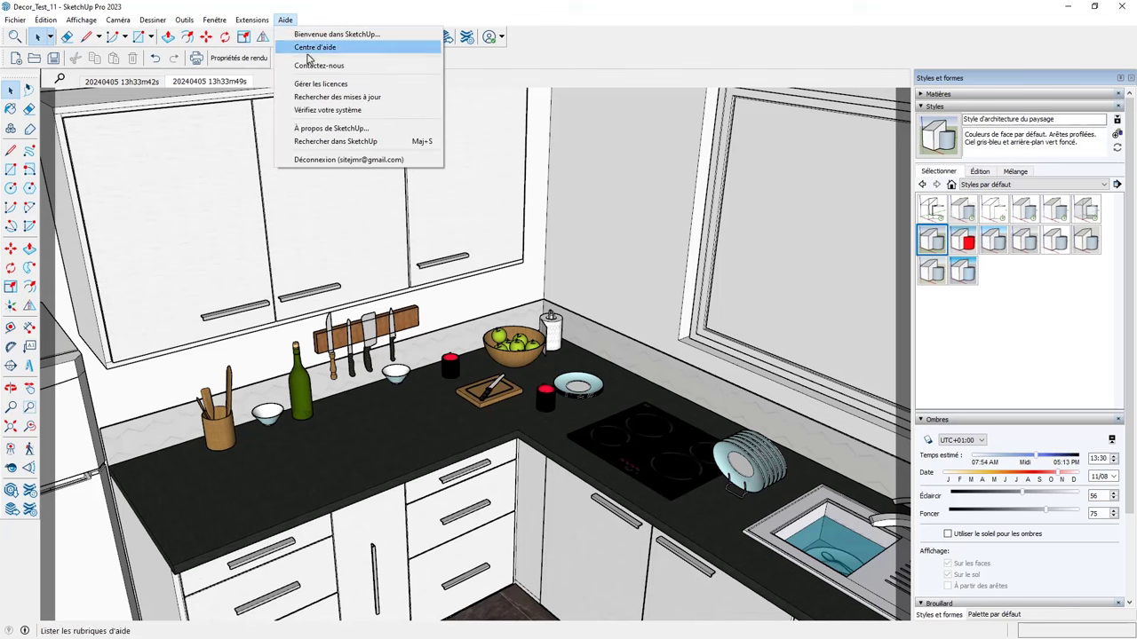
click(326, 97)
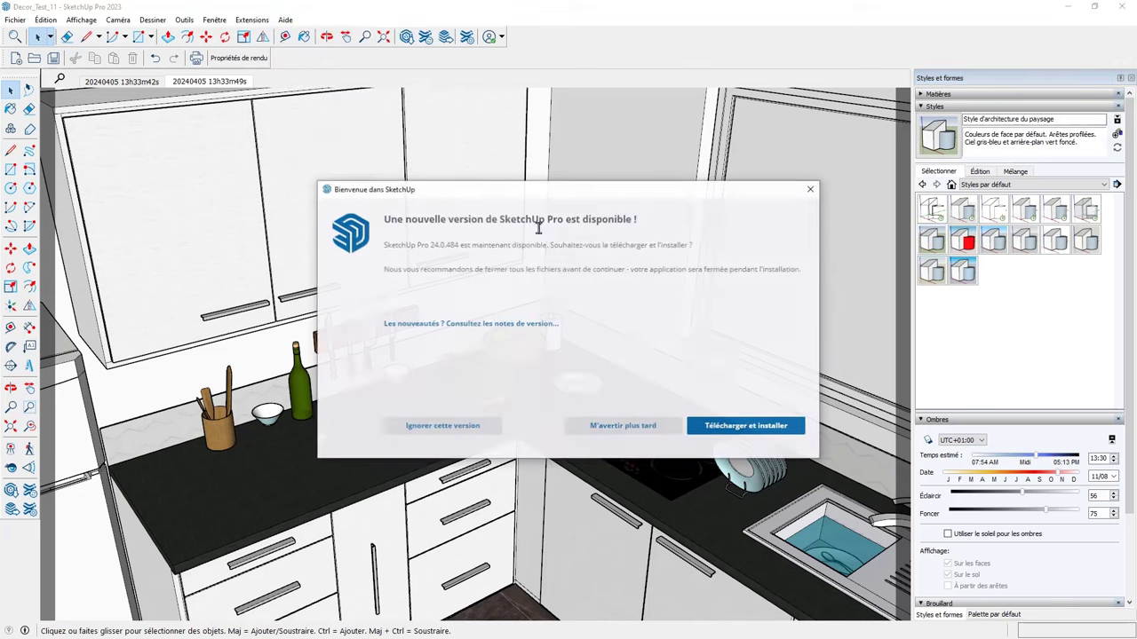
click(731, 433)
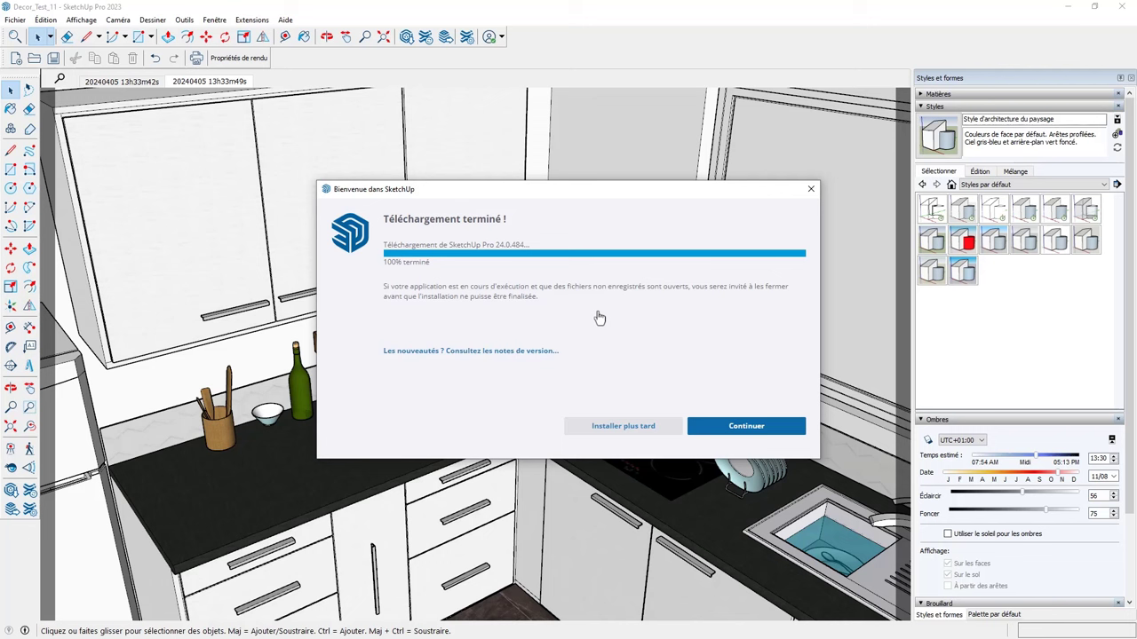
- Continue from the finished download through the installer's close-applications page
click(750, 428)
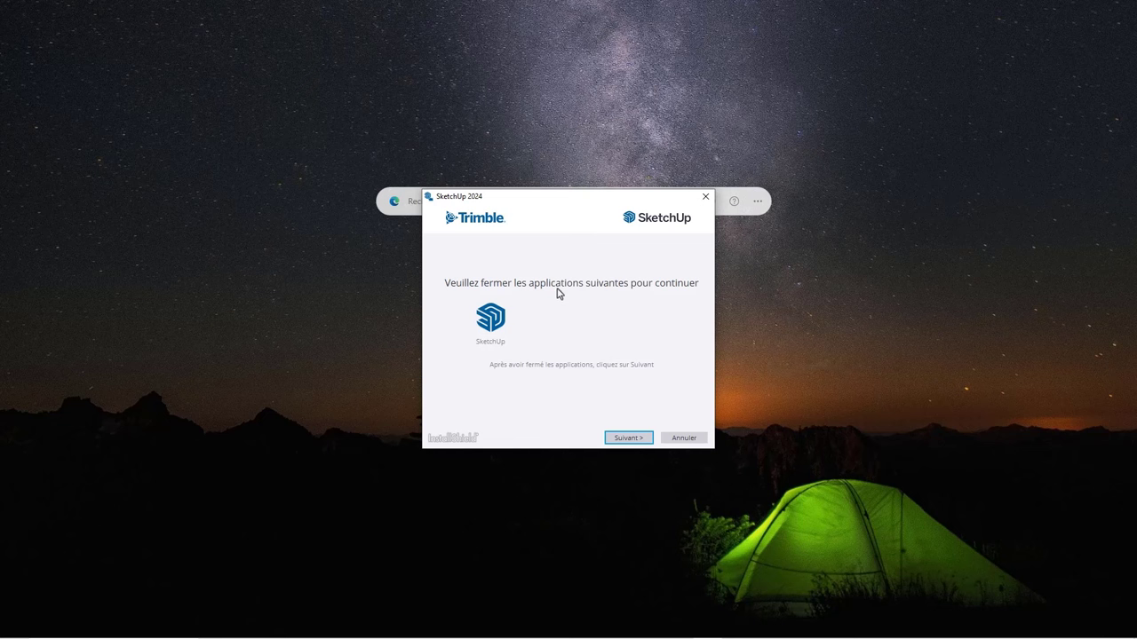
click(636, 437)
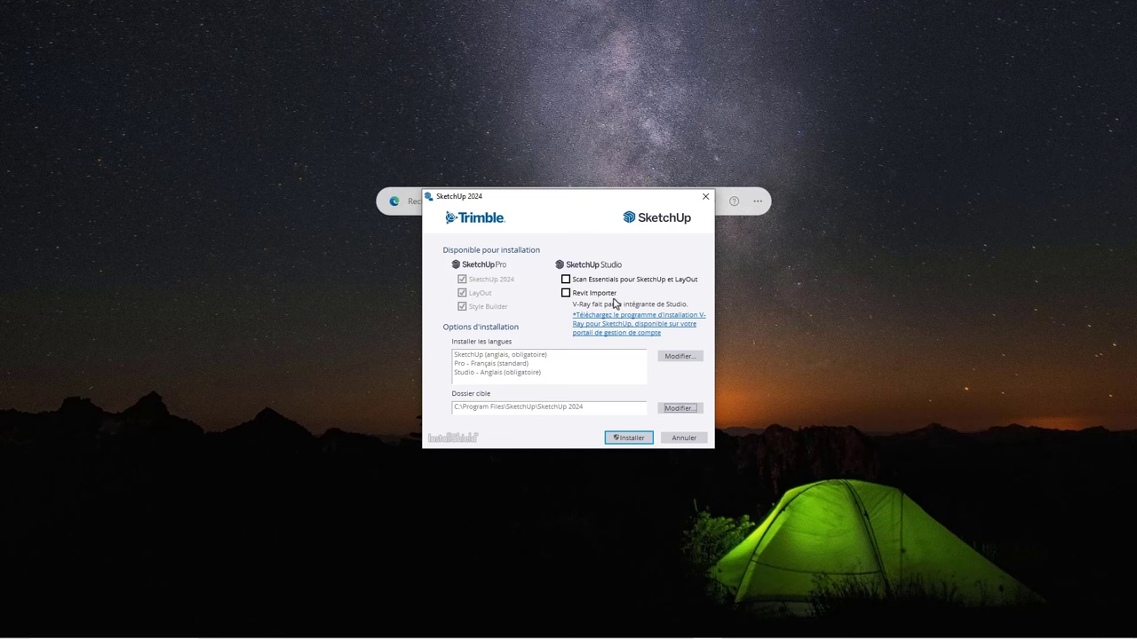
- Install SketchUp 2024 with LayOut and Style Builder, then finish the installer
click(633, 439)
click(621, 438)
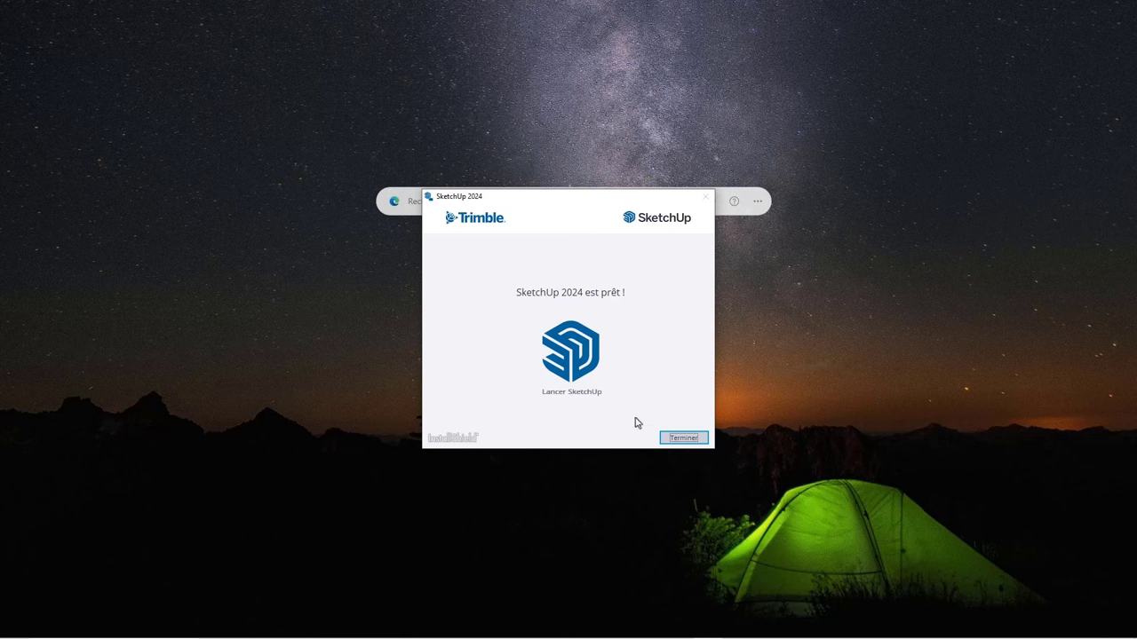
click(678, 438)
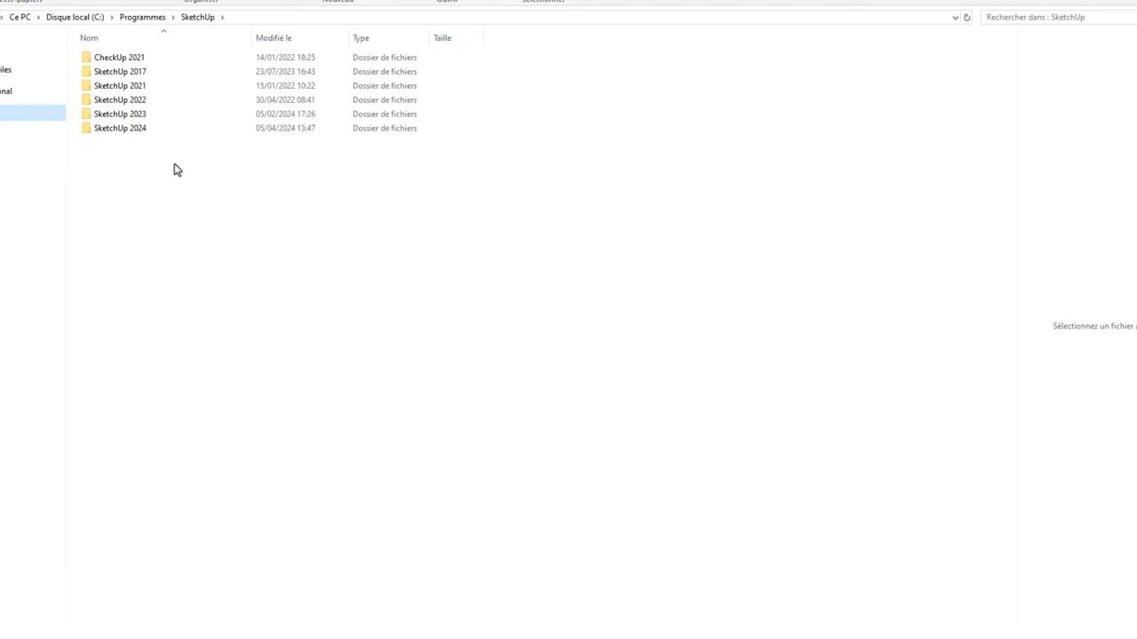
- Navigate File Explorer to C:\Programmes\SketchUp\SketchUp 2024
click(87, 18)
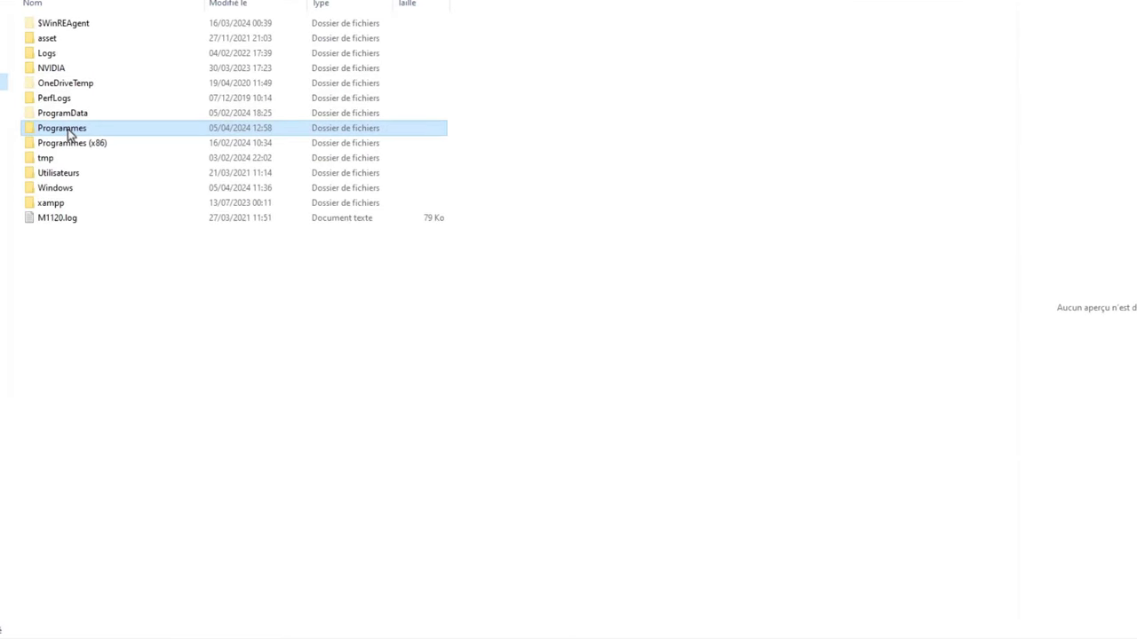
double_click(69, 132)
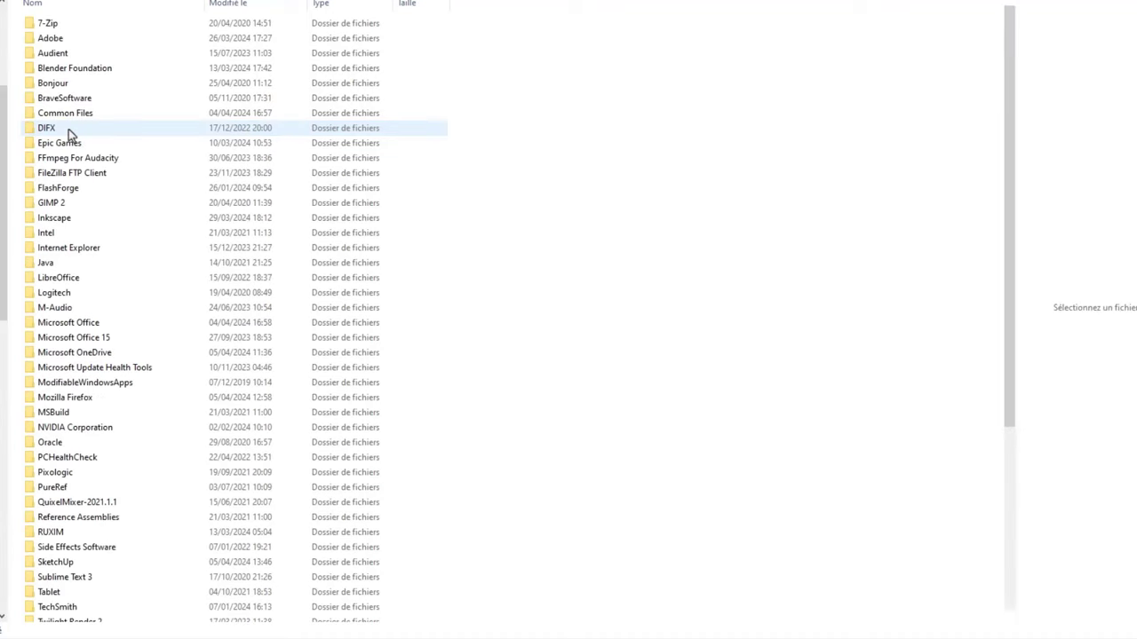
scroll(104, 504, down, 5)
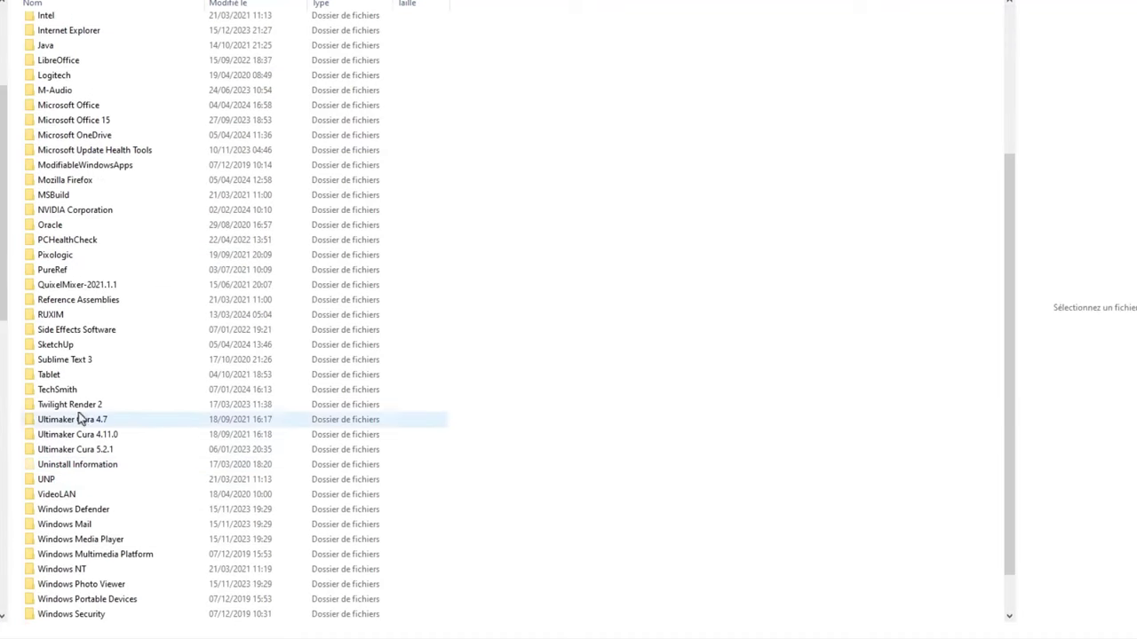
double_click(64, 346)
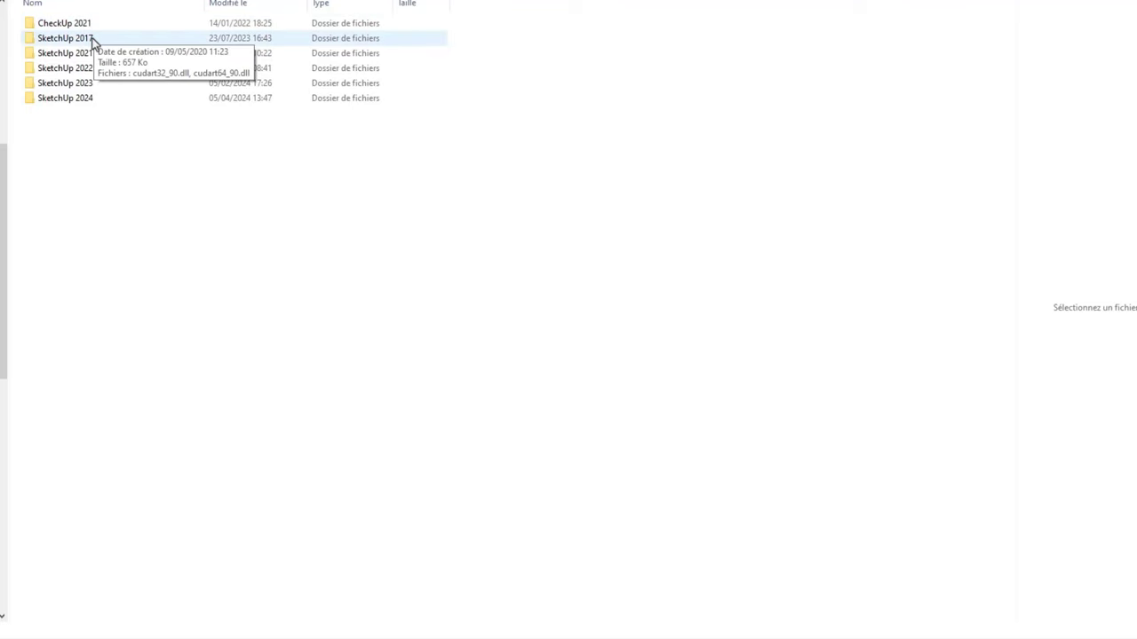
click(68, 102)
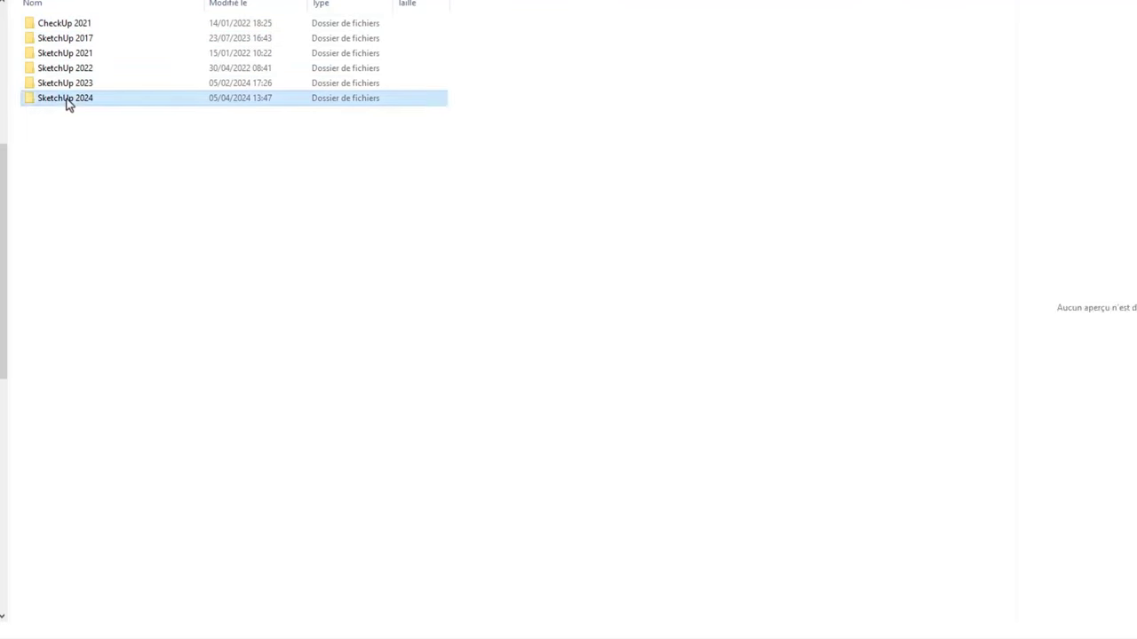
double_click(69, 102)
- Launch SketchUp.exe from the SketchUp 2024 folder
scroll(93, 209, down, 2)
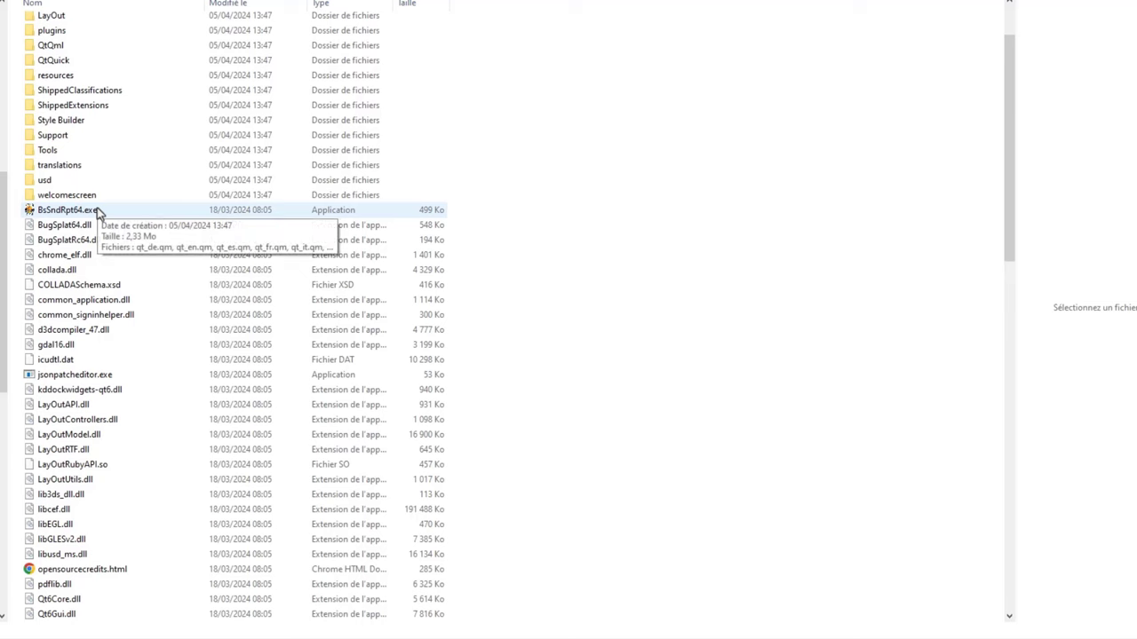
scroll(98, 212, down, 4)
scroll(97, 212, down, 1)
scroll(99, 212, down, 5)
scroll(100, 213, down, 6)
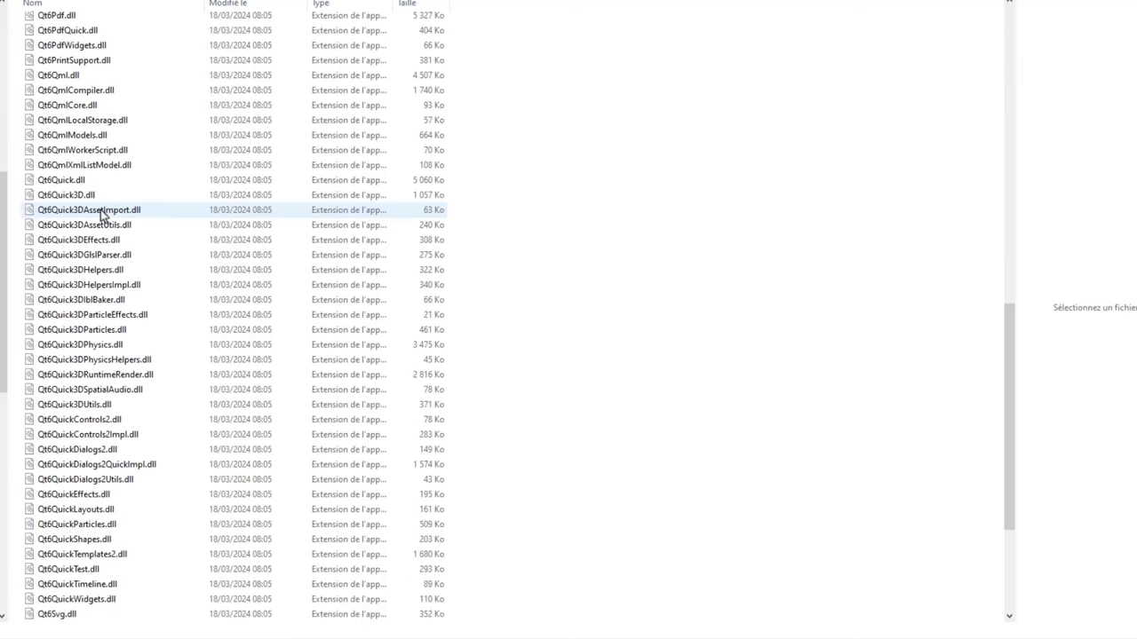
scroll(100, 210, down, 5)
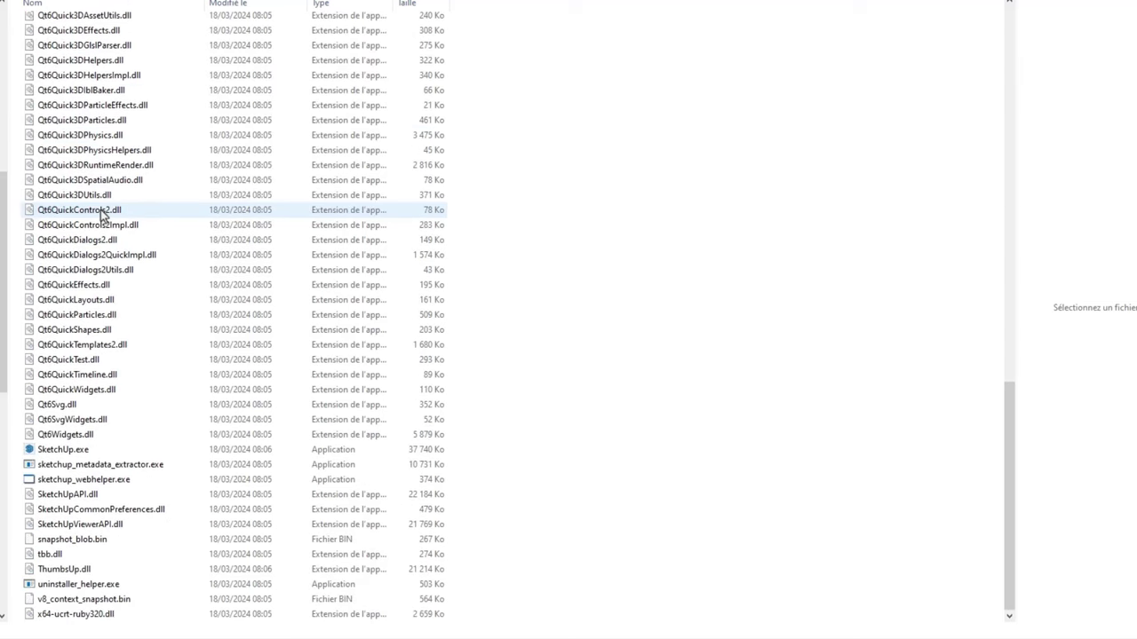
double_click(64, 453)
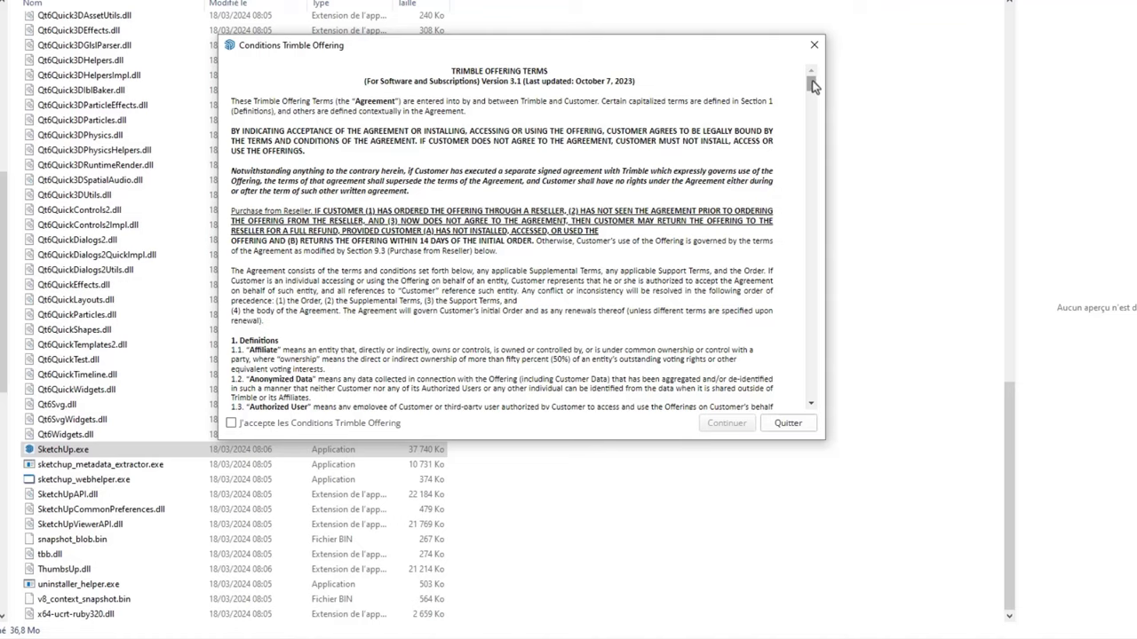
- Accept the Trimble Offering terms and continue
drag(814, 84, 832, 404)
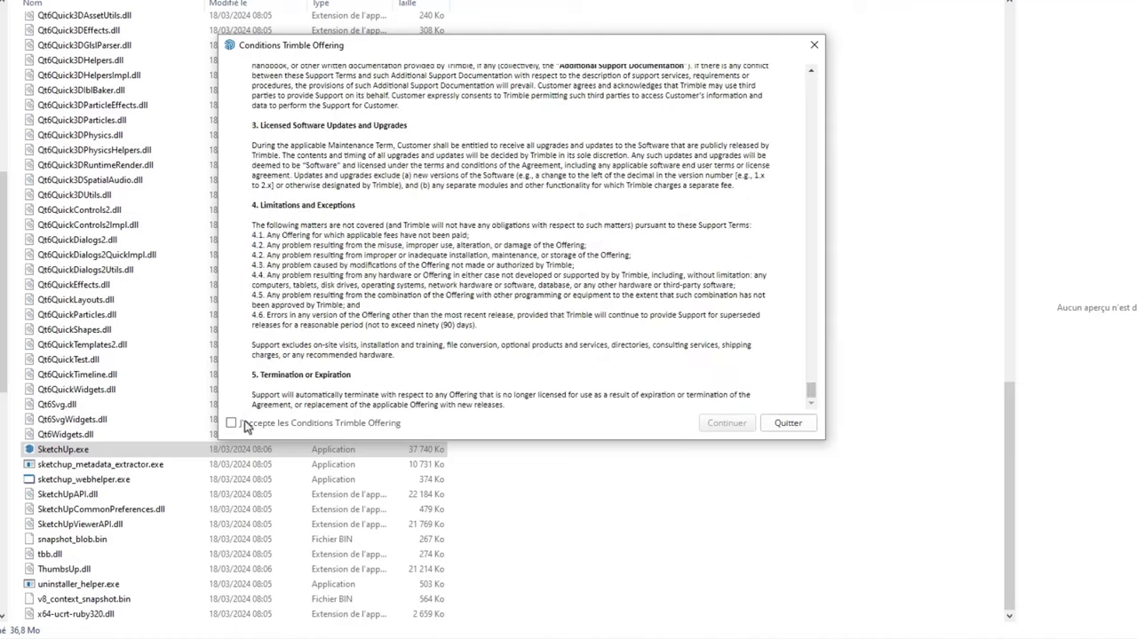
click(231, 423)
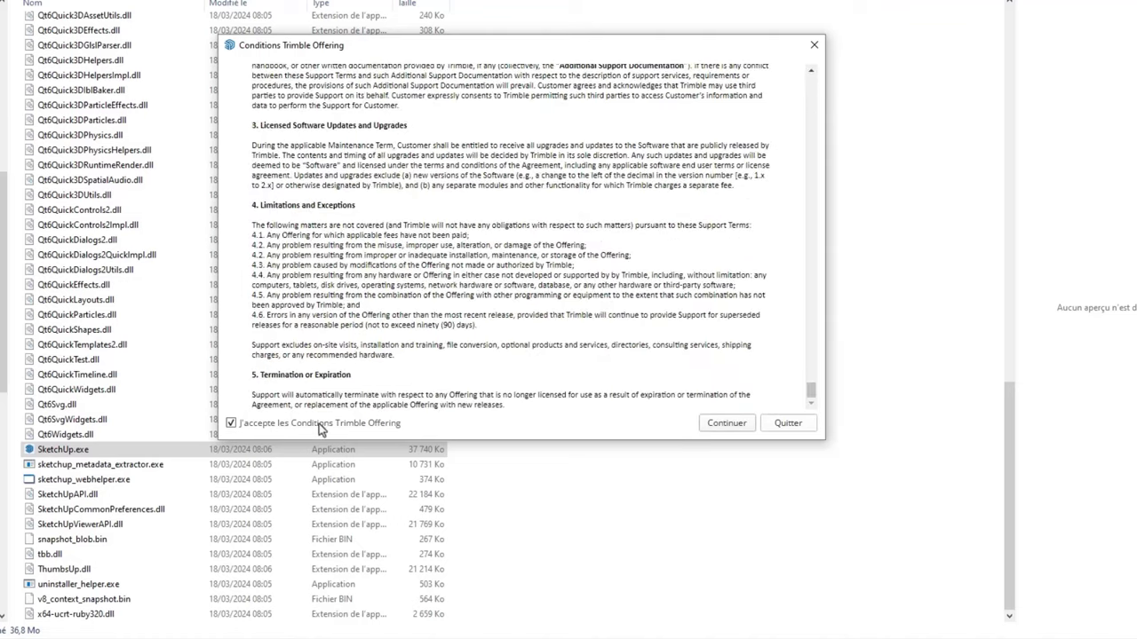
click(726, 423)
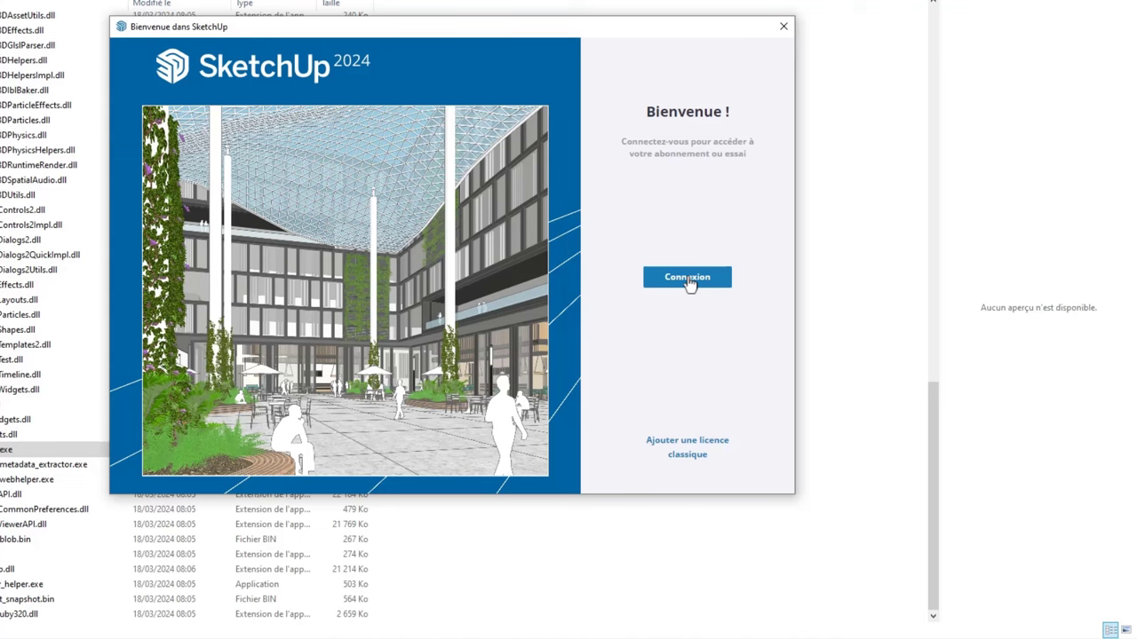
- Sign in to the Trimble account using the saved e-mail and password
click(689, 279)
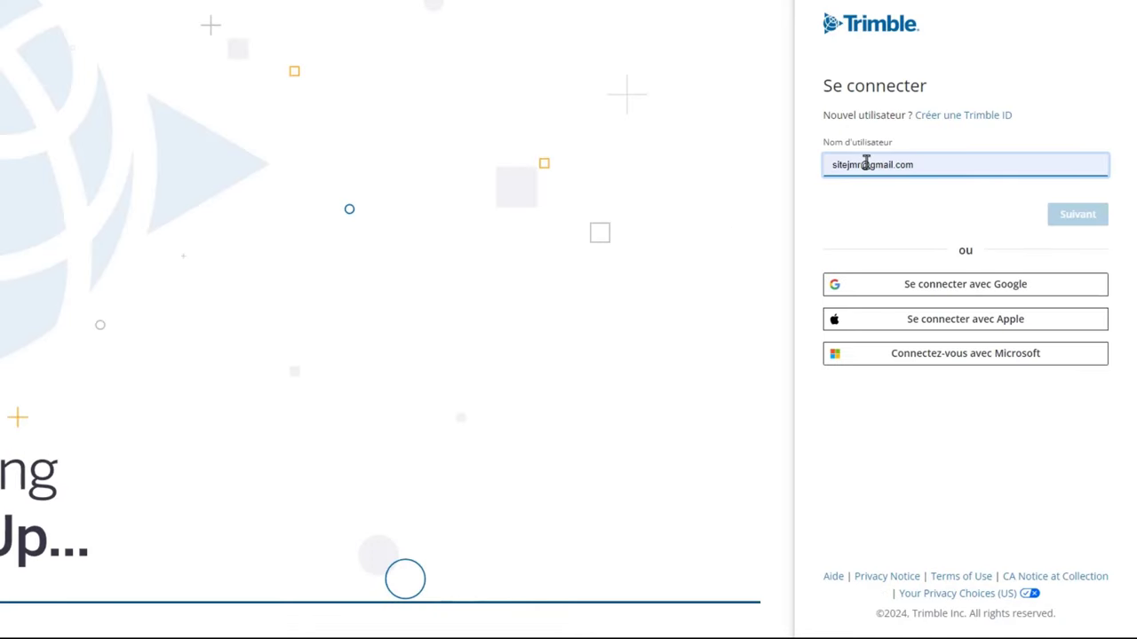
click(921, 167)
click(991, 205)
click(1058, 221)
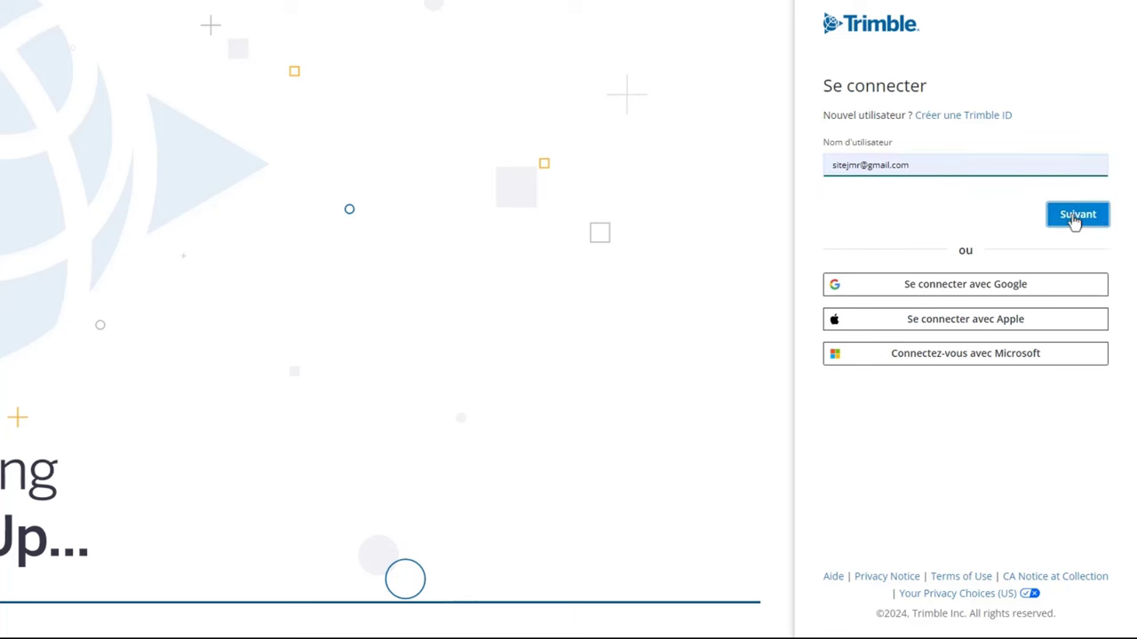
click(918, 165)
click(958, 195)
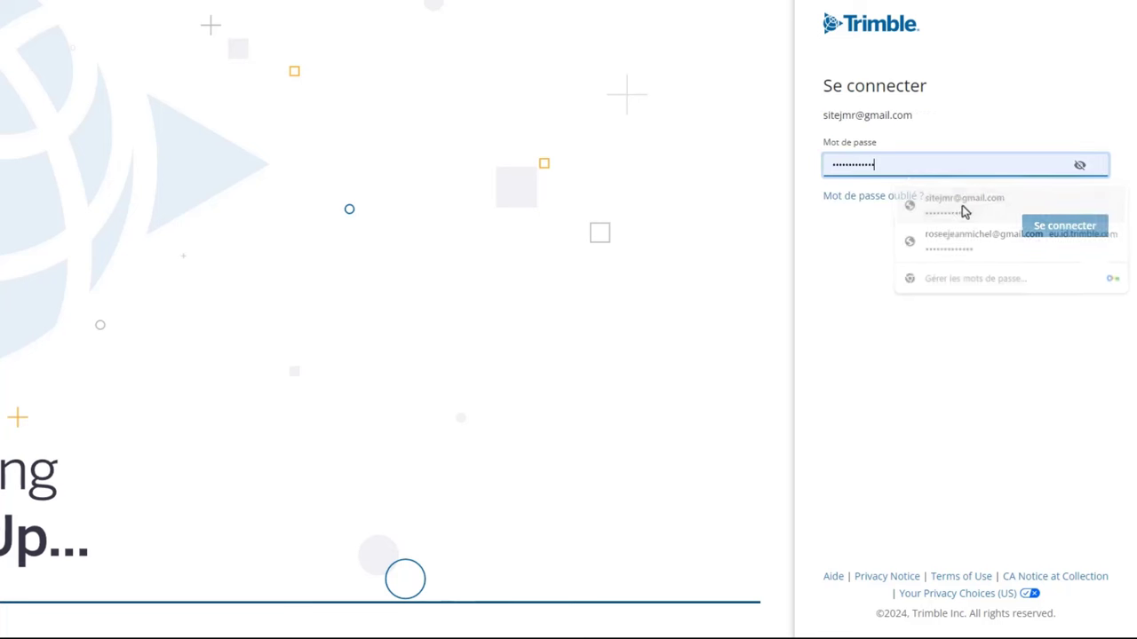
click(1065, 229)
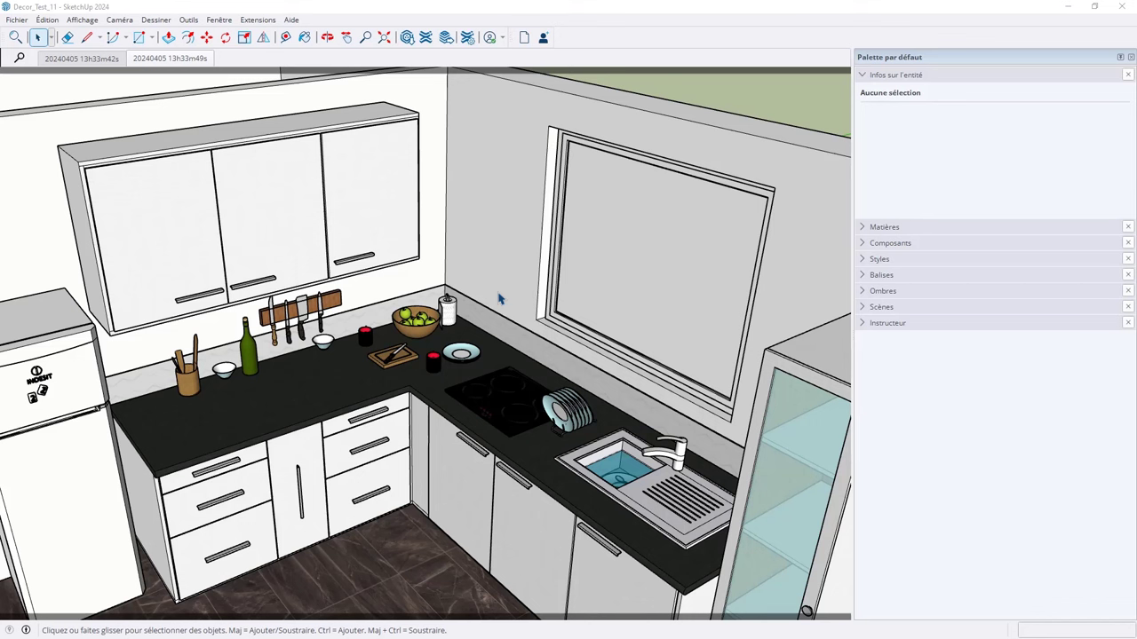
scroll(499, 300, down, 3)
scroll(499, 300, down, 3)
mouse_move(499, 299)
middle_down()
mouse_move(479, 267)
mouse_move(371, 357)
mouse_move(792, 482)
mouse_move(133, 287)
mouse_move(8, 347)
middle_up()
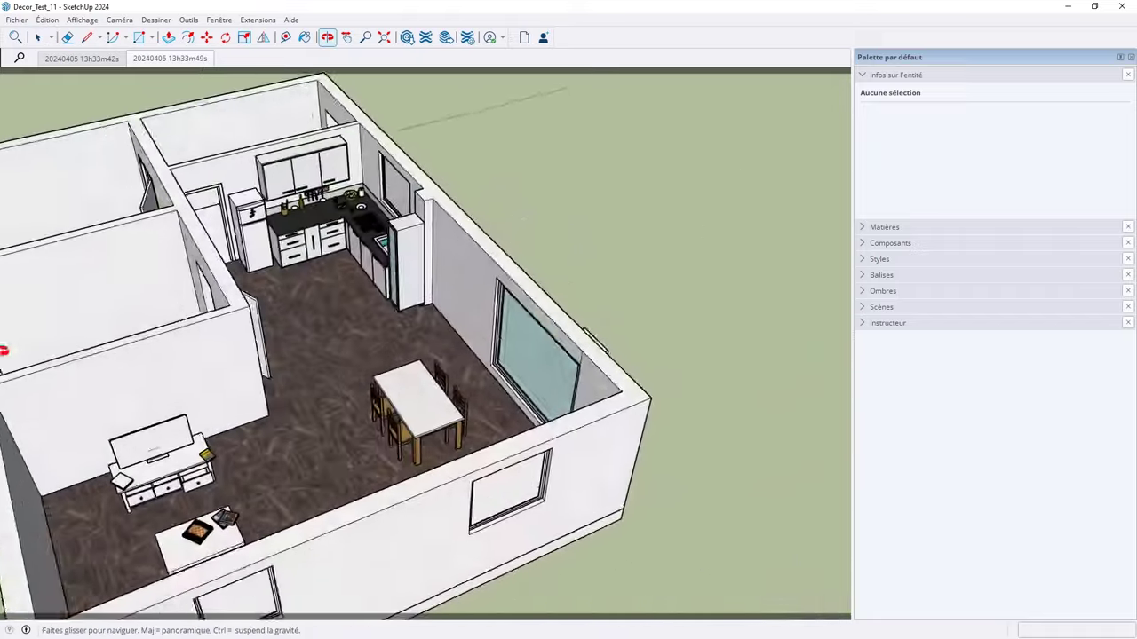
mouse_move(314, 414)
middle_down()
mouse_move(550, 411)
mouse_move(400, 395)
mouse_move(379, 404)
middle_up()
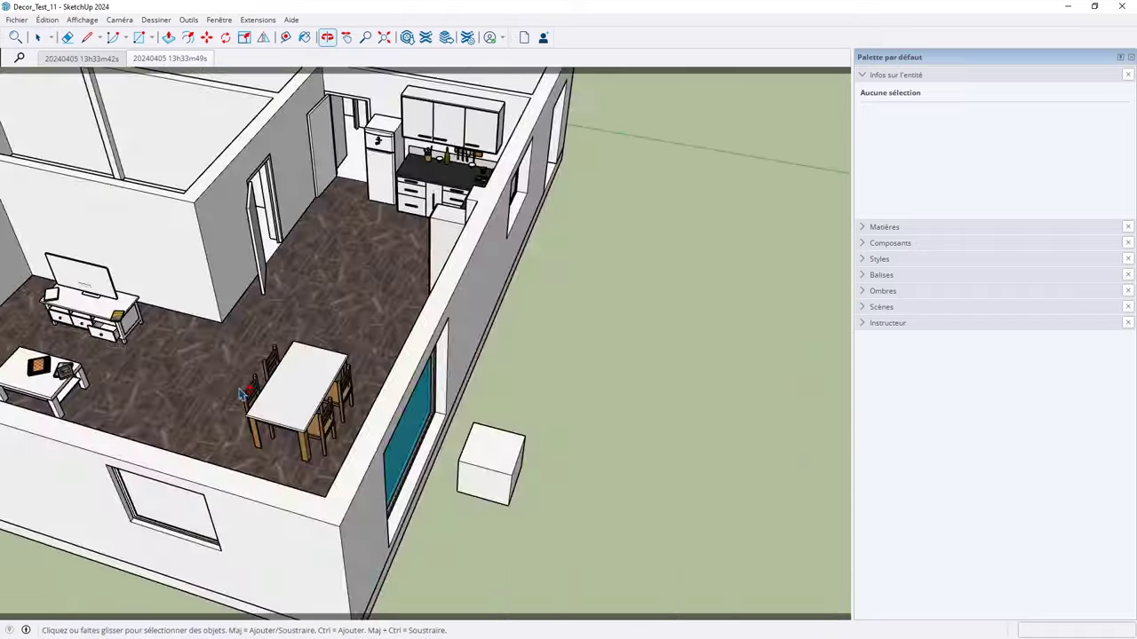
scroll(379, 404, up, 2)
scroll(379, 404, up, 2)
scroll(379, 404, up, 2)
scroll(452, 376, up, 2)
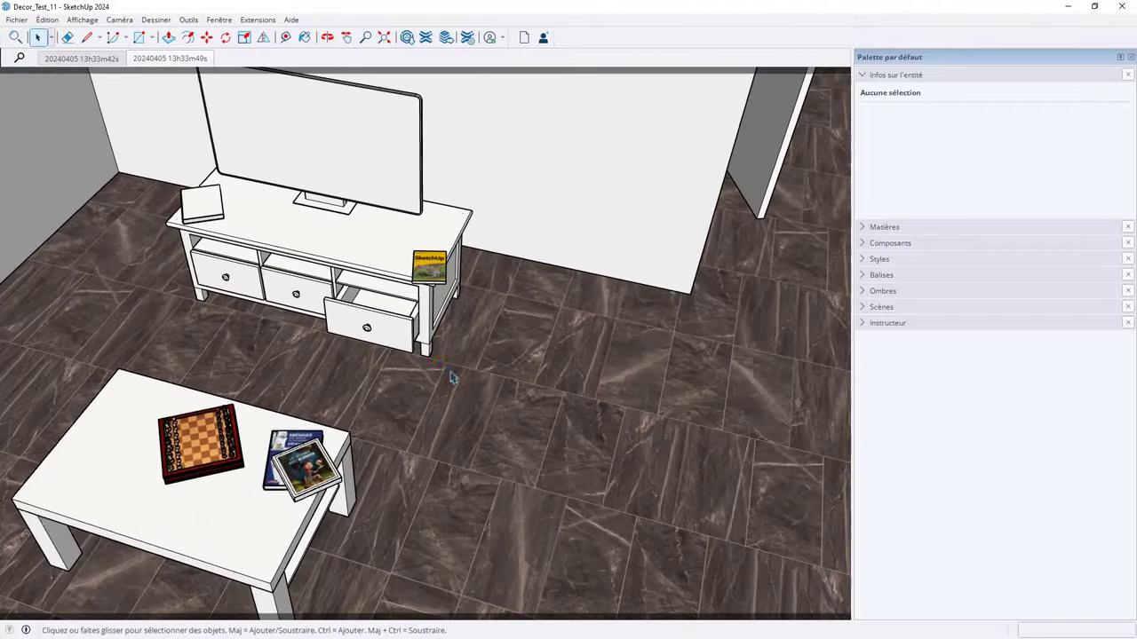
mouse_move(452, 375)
middle_down()
mouse_move(347, 325)
mouse_move(578, 393)
mouse_move(354, 498)
mouse_move(373, 497)
mouse_move(381, 482)
mouse_move(324, 504)
middle_up()
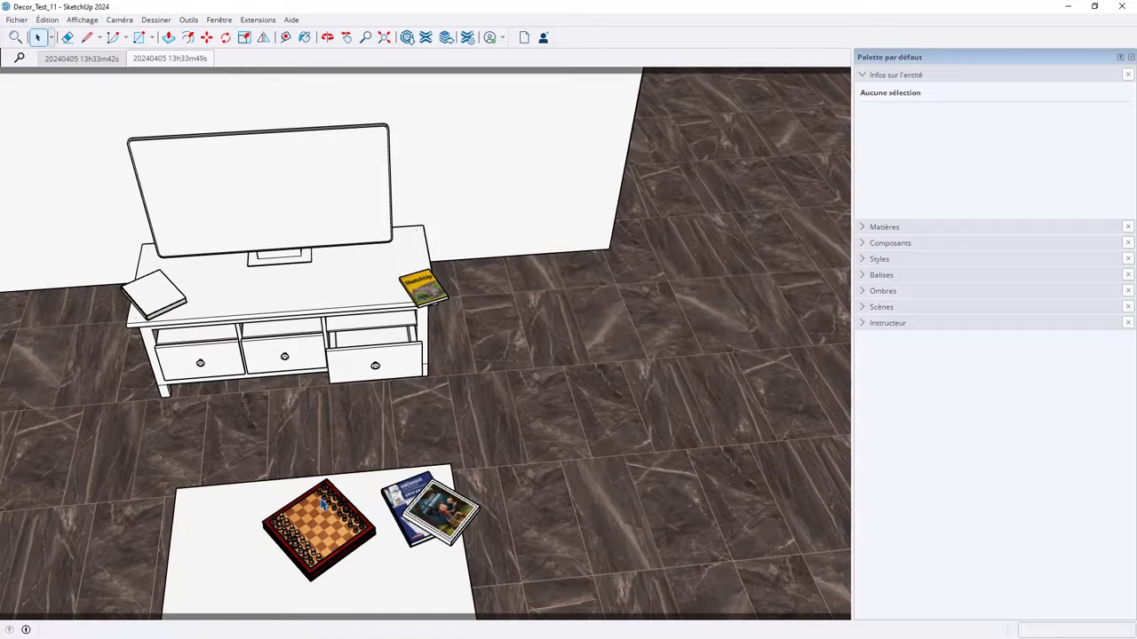
drag(421, 381, 548, 355)
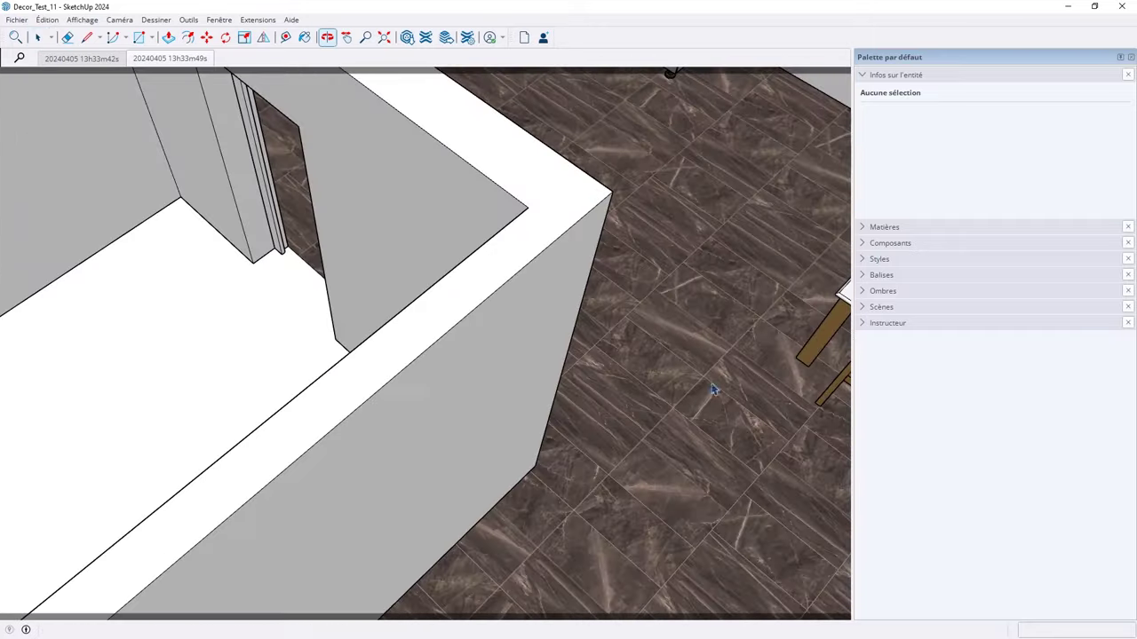
mouse_move(548, 355)
middle_down()
mouse_move(574, 299)
mouse_move(558, 494)
mouse_move(531, 362)
middle_up()
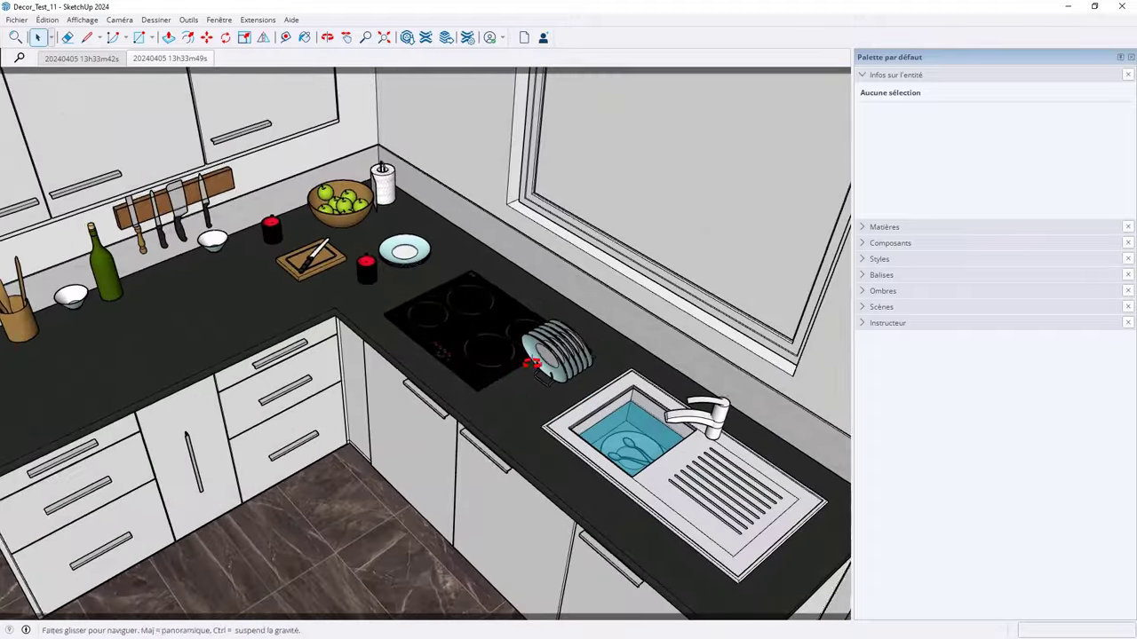
mouse_move(531, 362)
mouse_down()
mouse_move(591, 304)
mouse_move(649, 375)
mouse_up()
key(space)
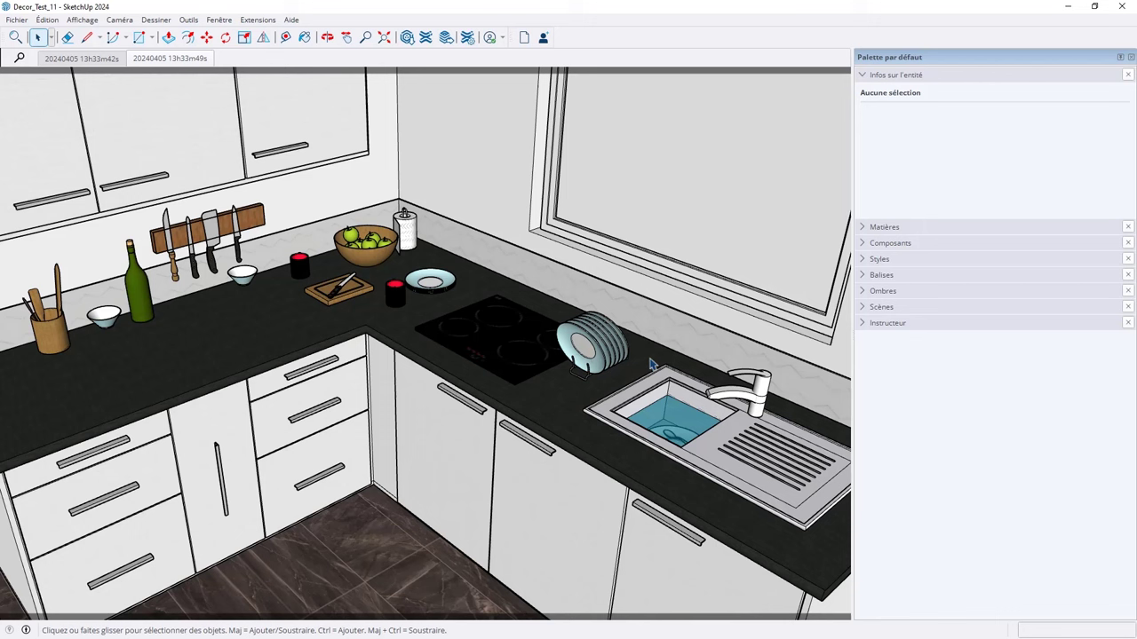
- Collapse Infos sur l'entité and turn on the Grand jeu d'outils toolbar from Affichage > Barres d'outils
click(863, 77)
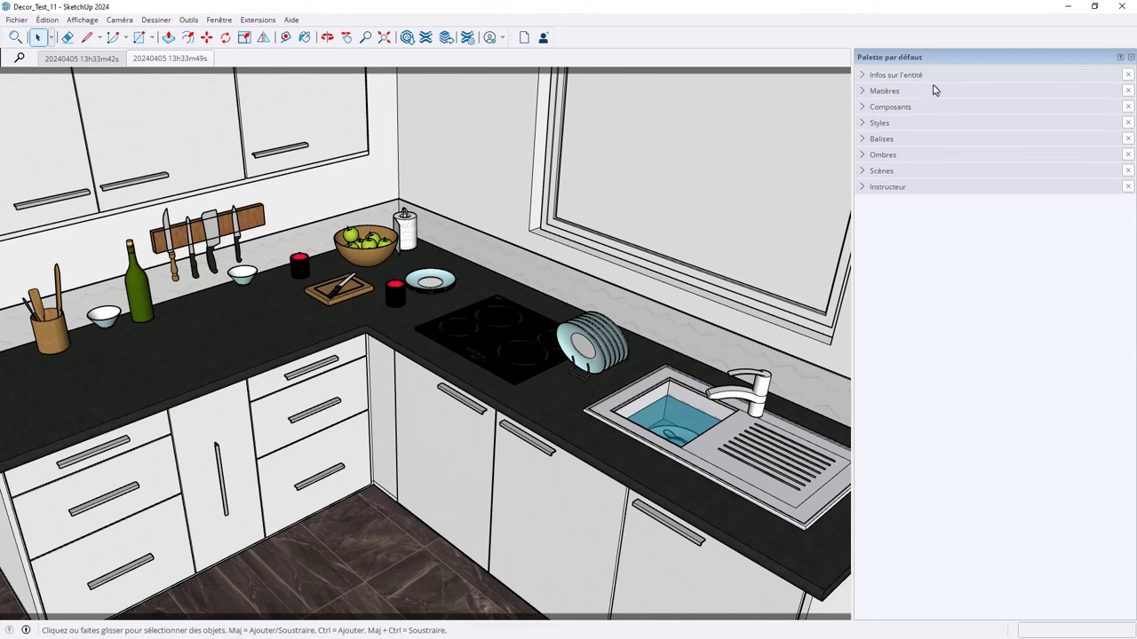
click(254, 20)
click(124, 33)
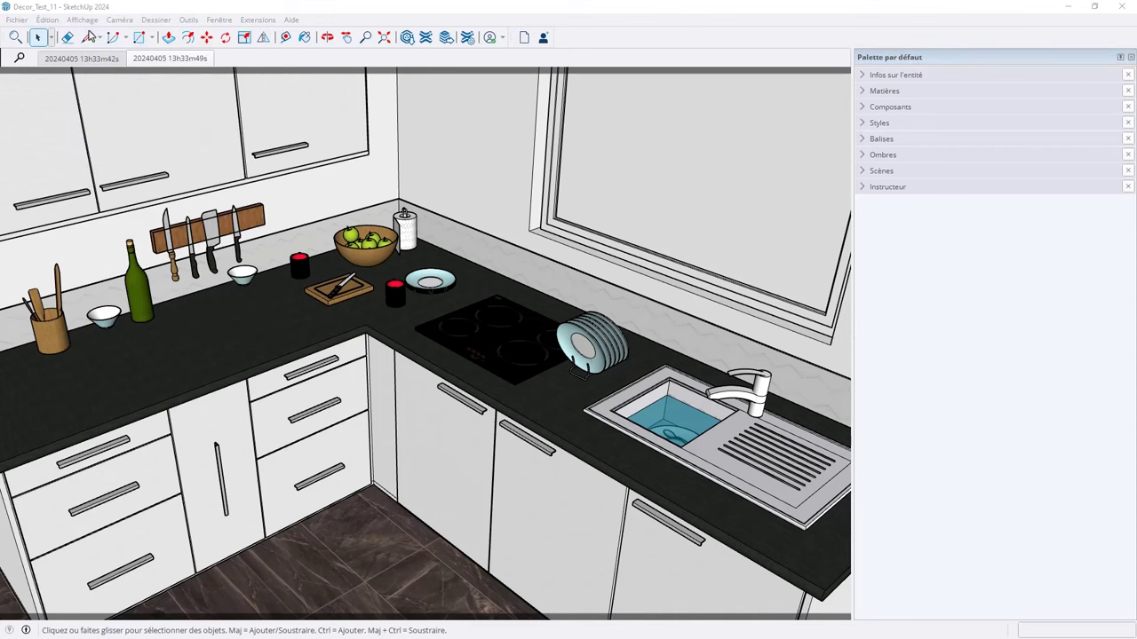
scroll(499, 297, down, 3)
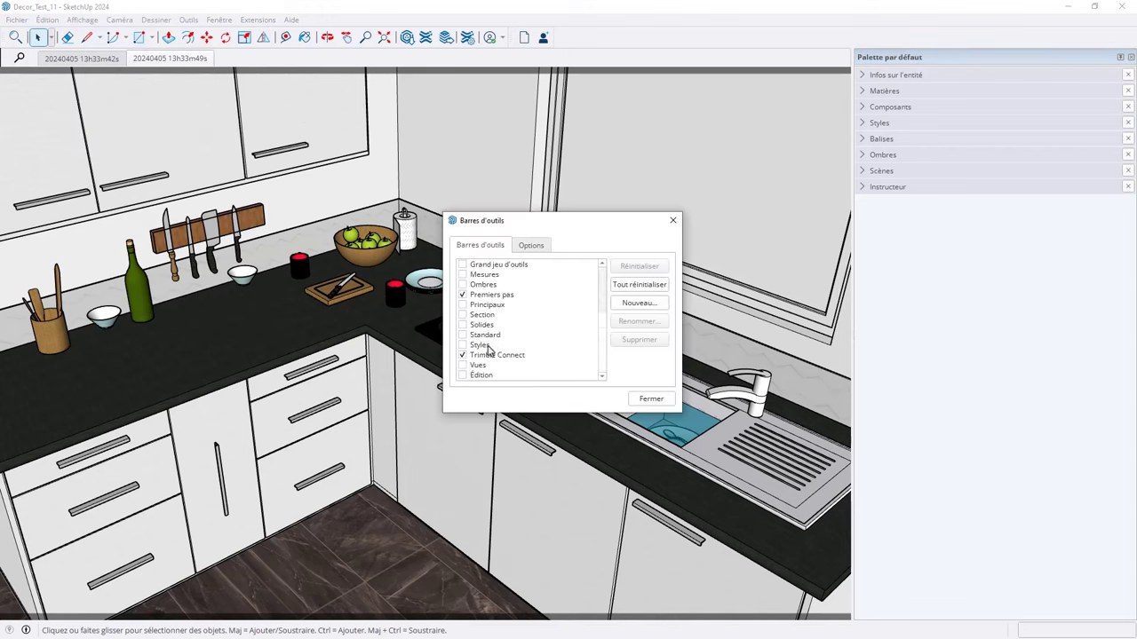
click(462, 265)
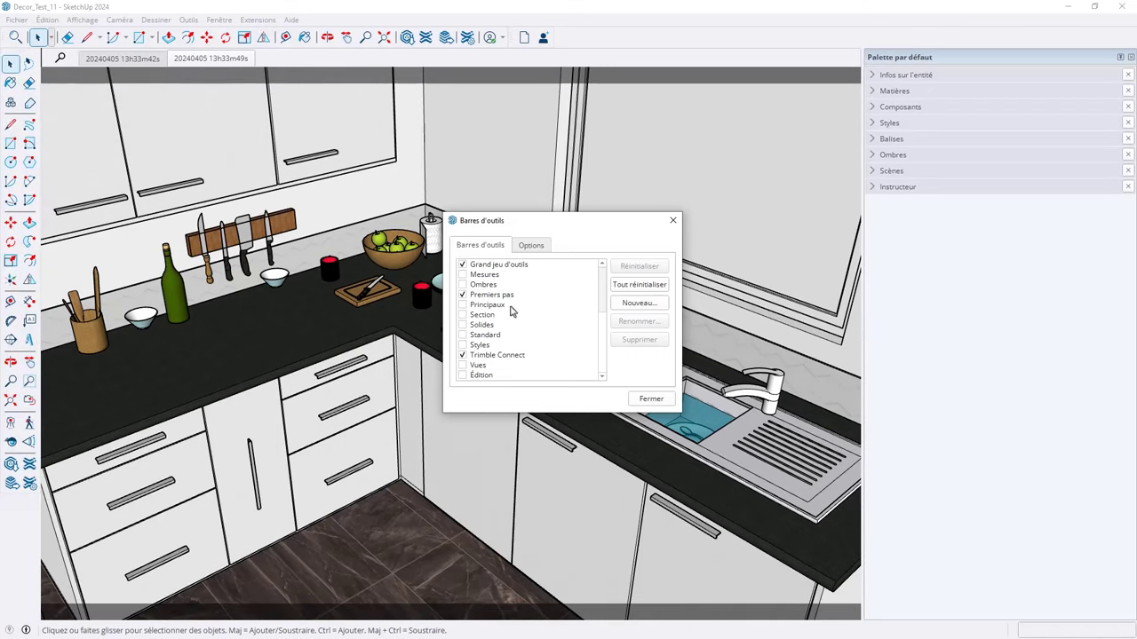
click(650, 400)
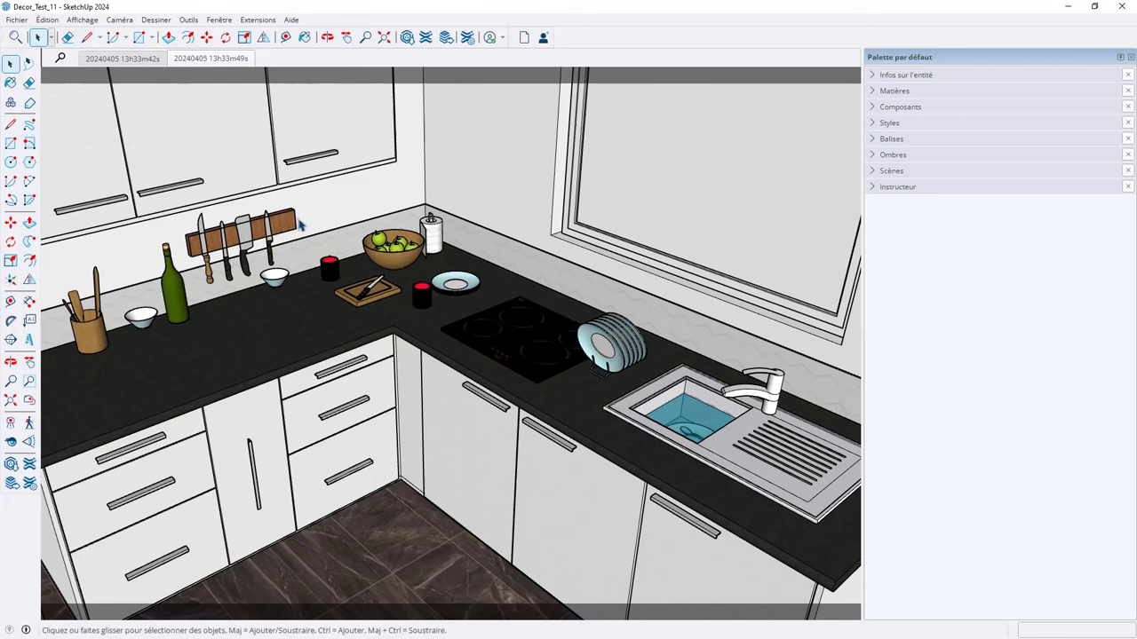
- In Préférences > Graphiques, select the NVIDIA GeForce RTX 4070 Ti GPU and acknowledge the restart notice
click(17, 19)
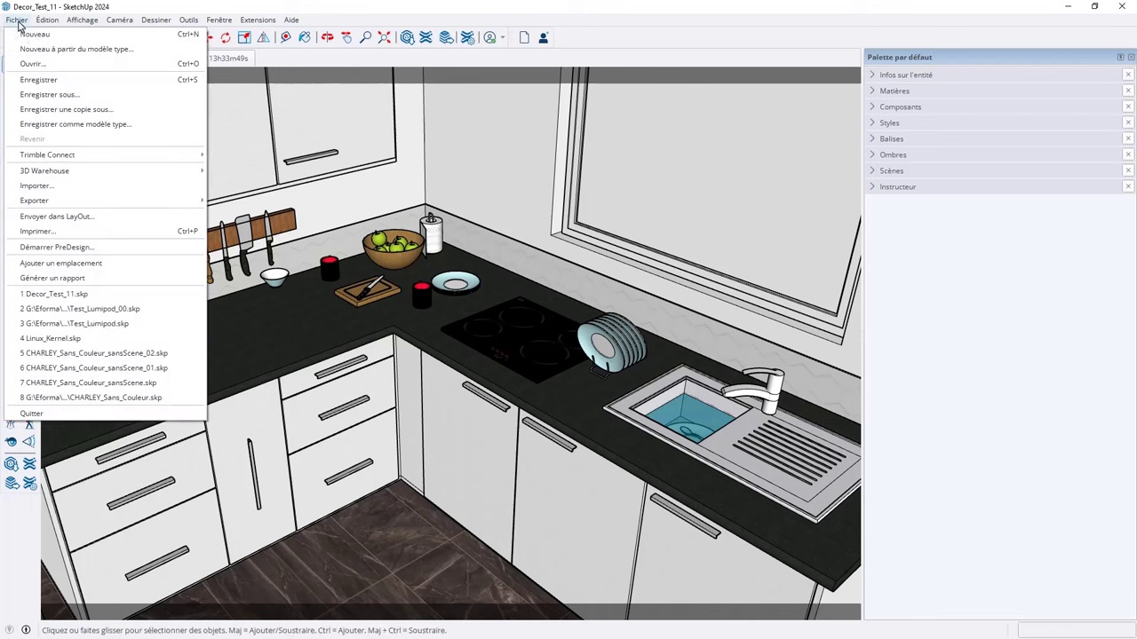
click(47, 19)
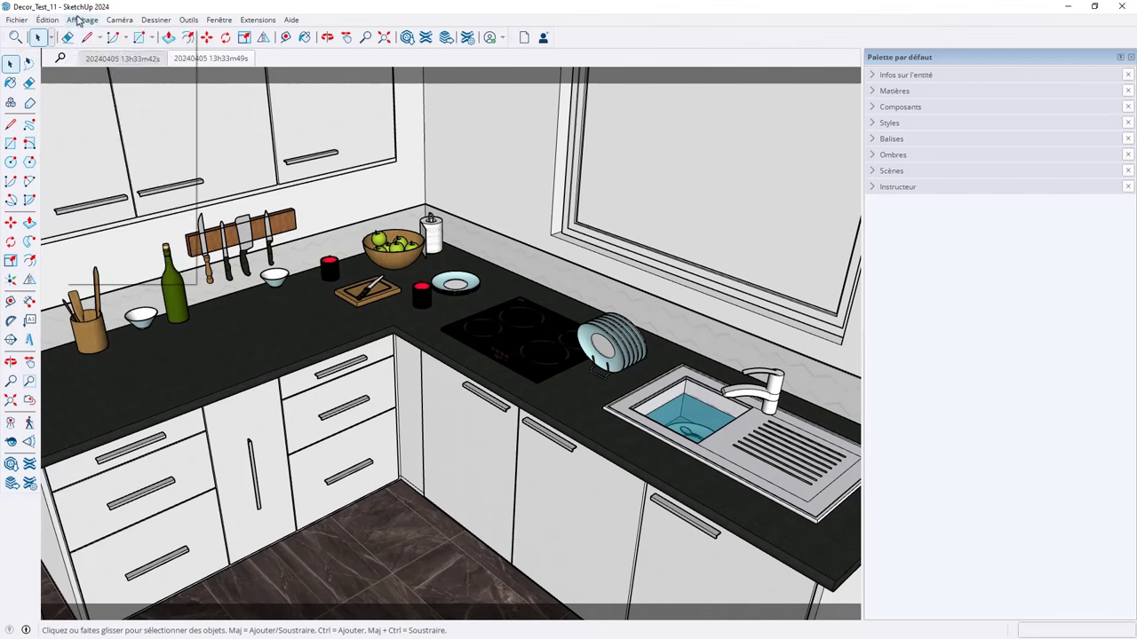
click(82, 19)
click(81, 19)
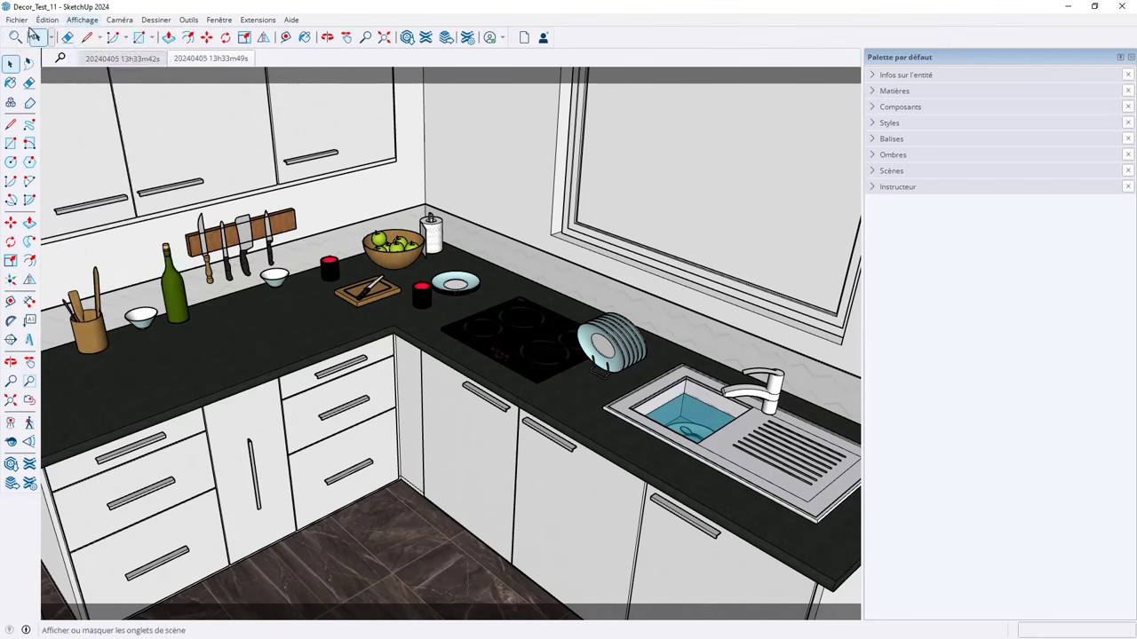
click(82, 20)
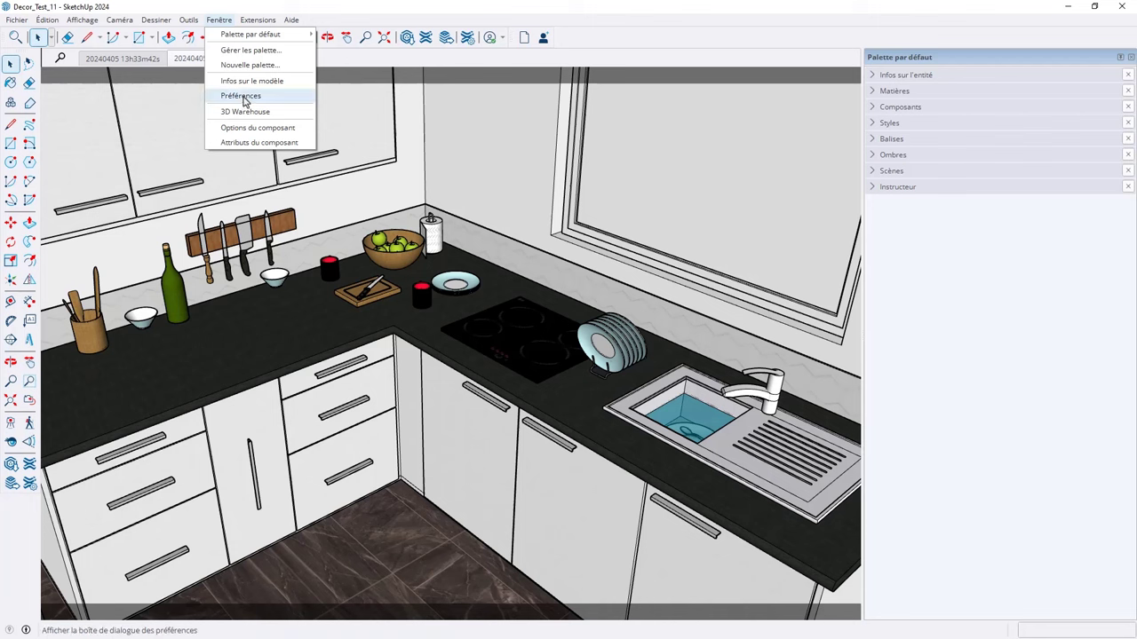
click(241, 95)
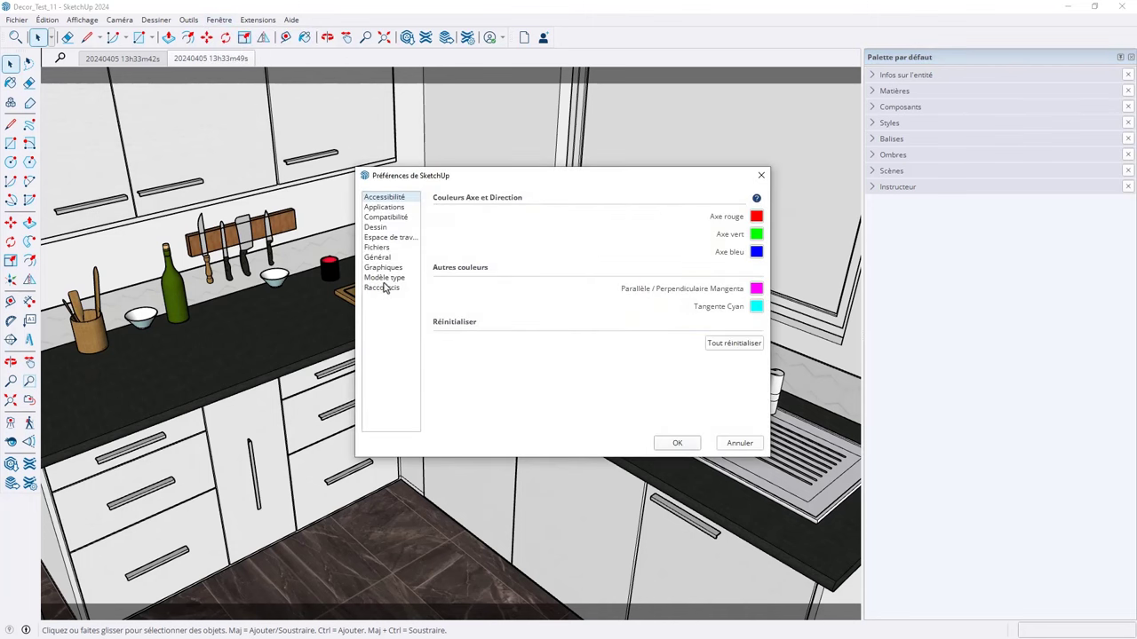
click(384, 267)
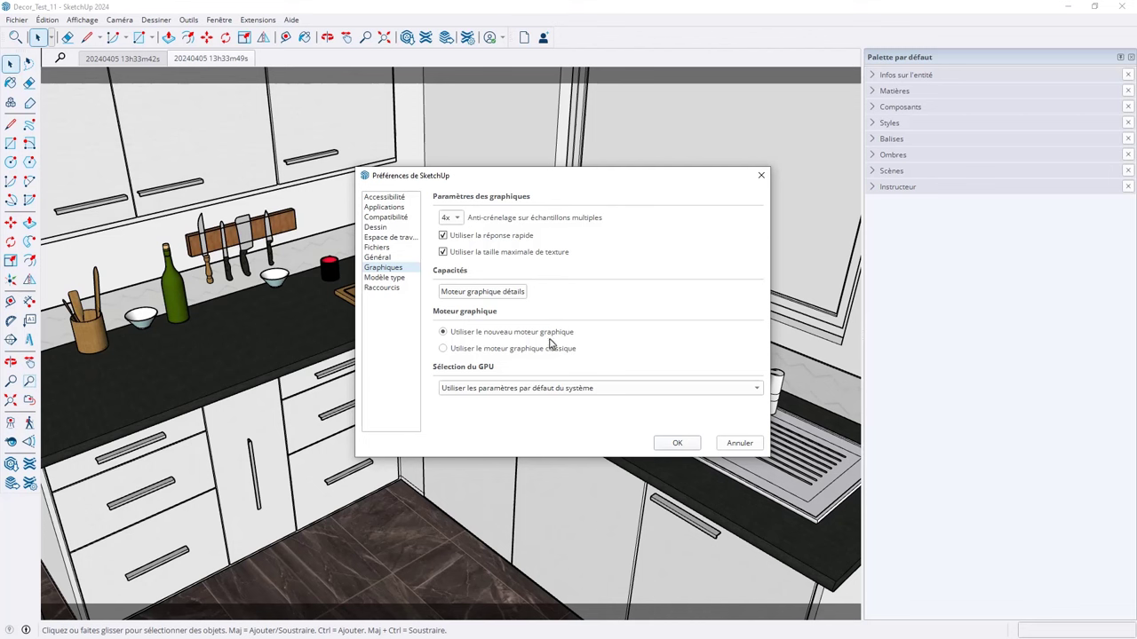
click(527, 391)
click(525, 402)
click(673, 444)
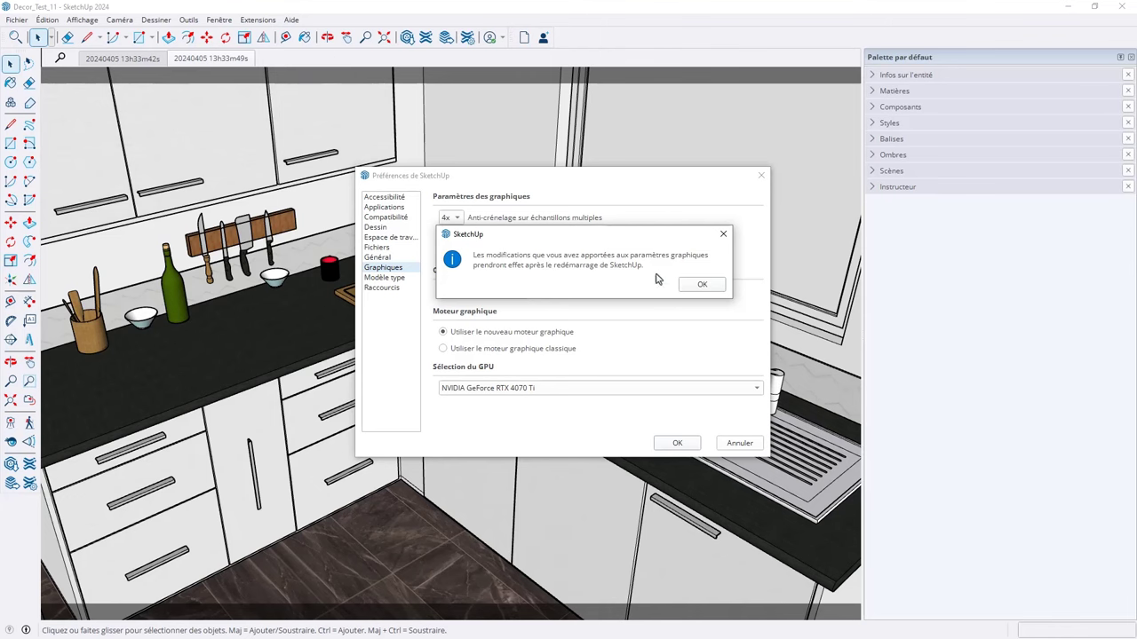
click(713, 286)
mouse_move(401, 327)
middle_down()
mouse_move(416, 318)
mouse_move(392, 315)
middle_up()
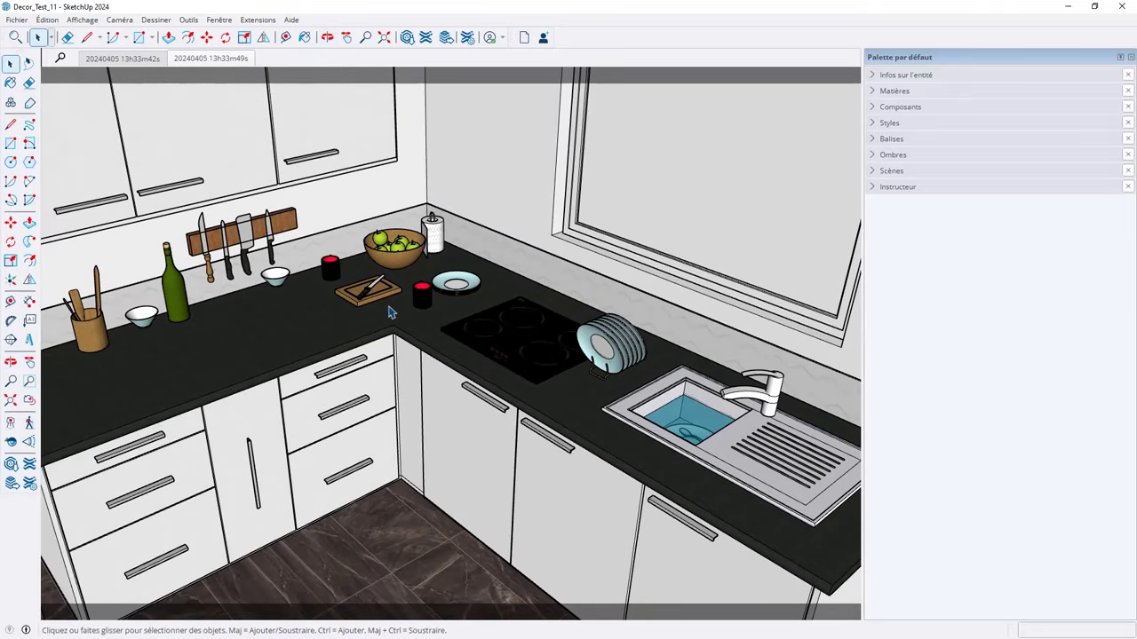